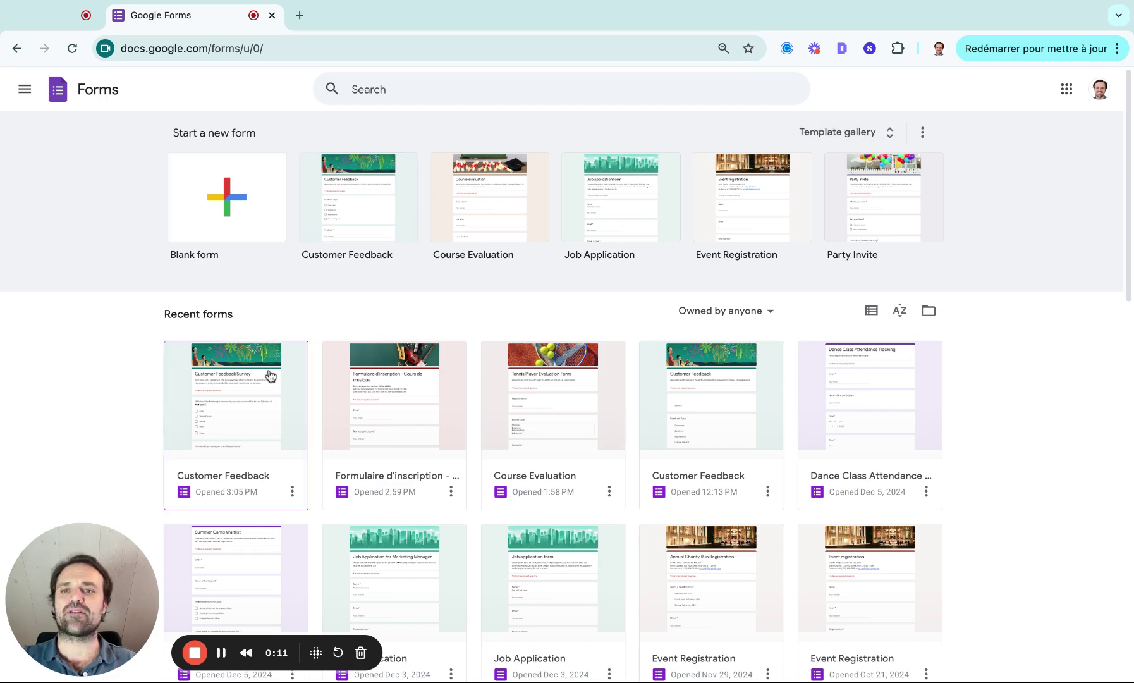
left_click(262, 423)
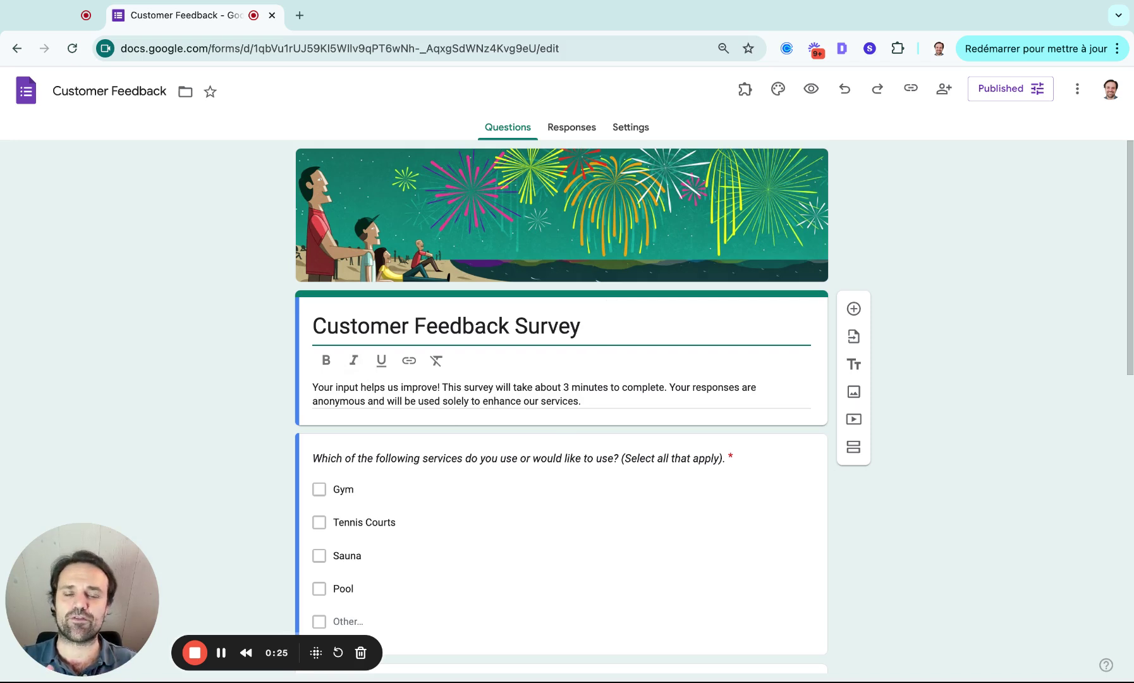
scroll(540, 452, "down", 3)
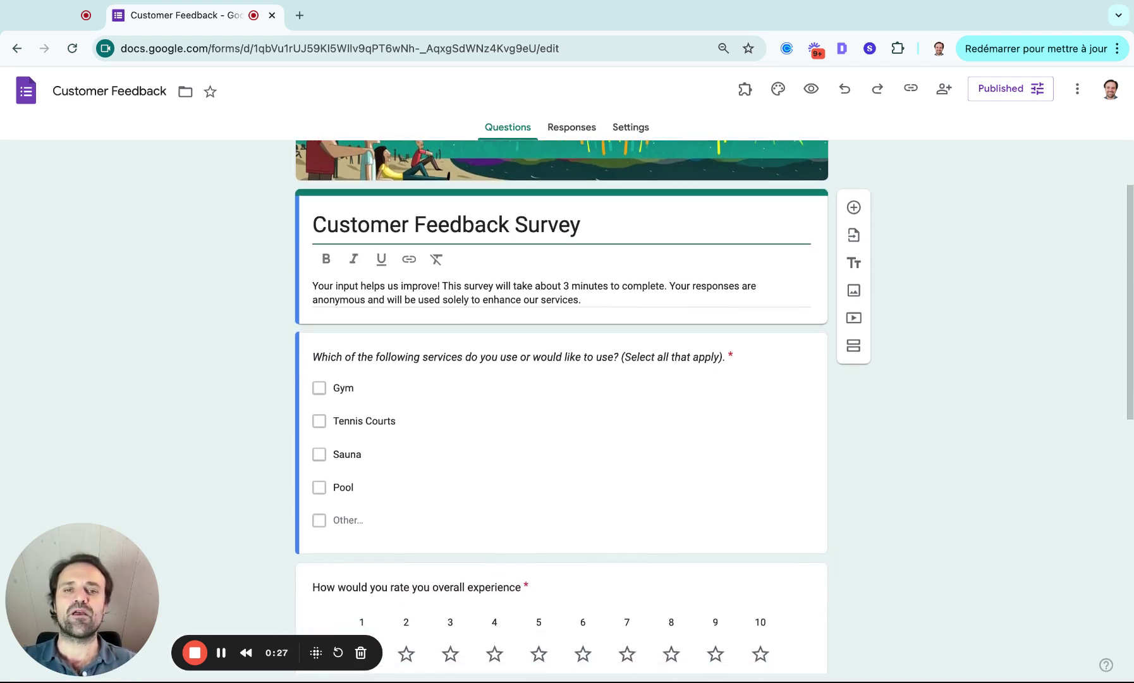
left_click(540, 452)
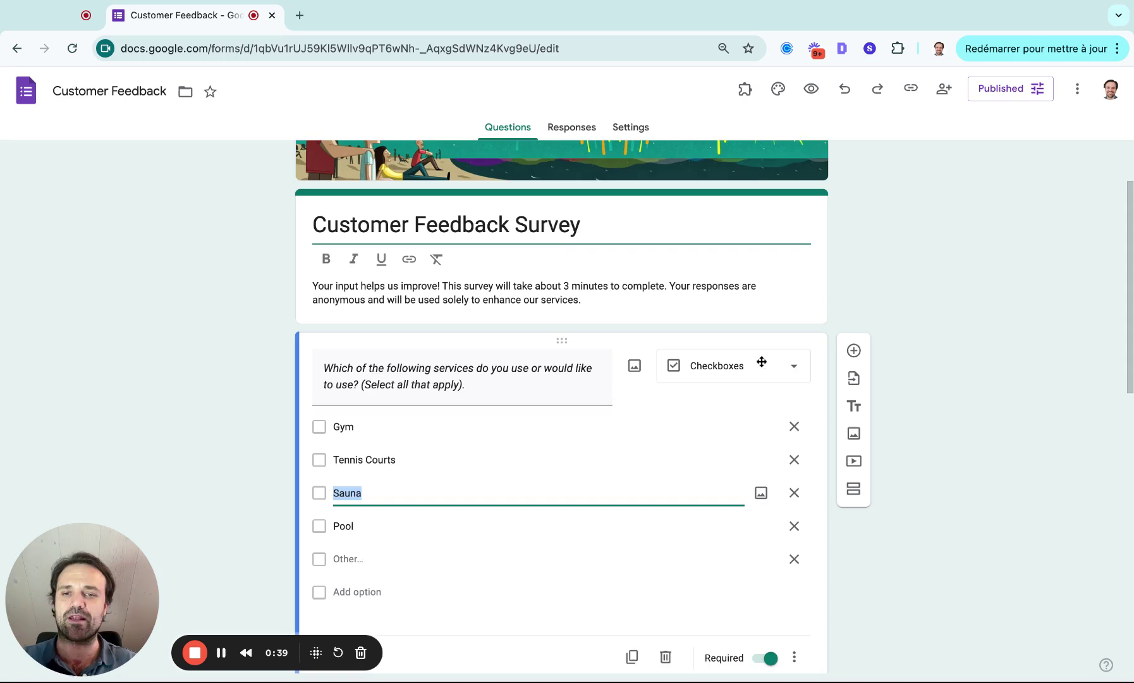
scroll(759, 360, "down", 4)
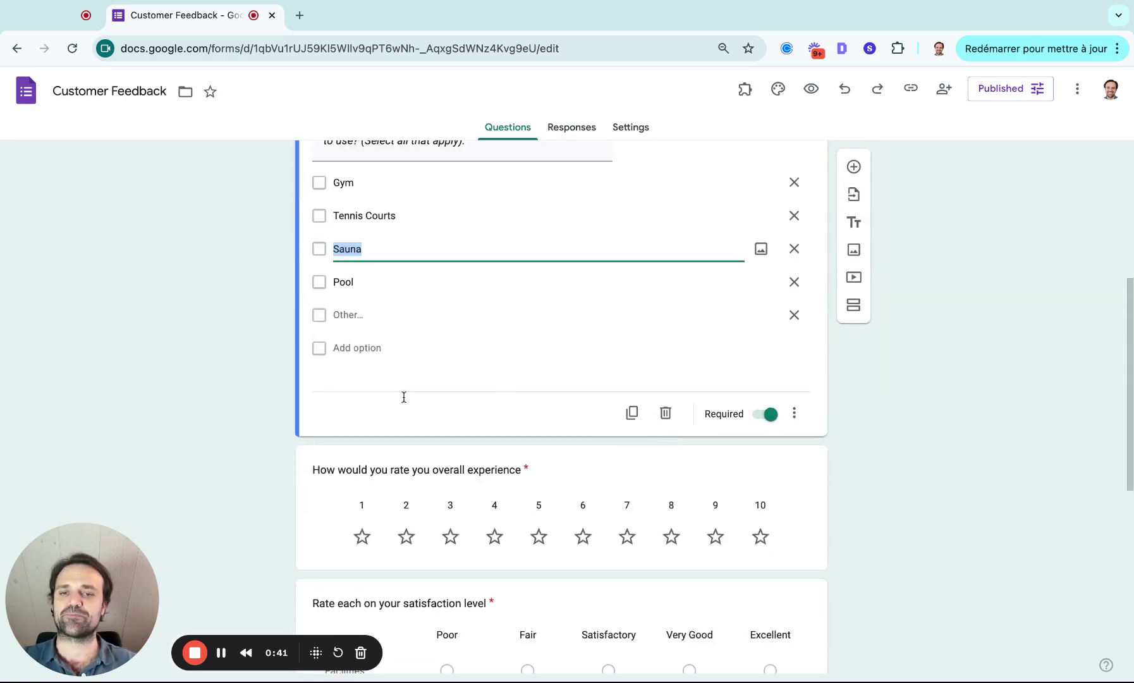
scroll(410, 416, "down", 2)
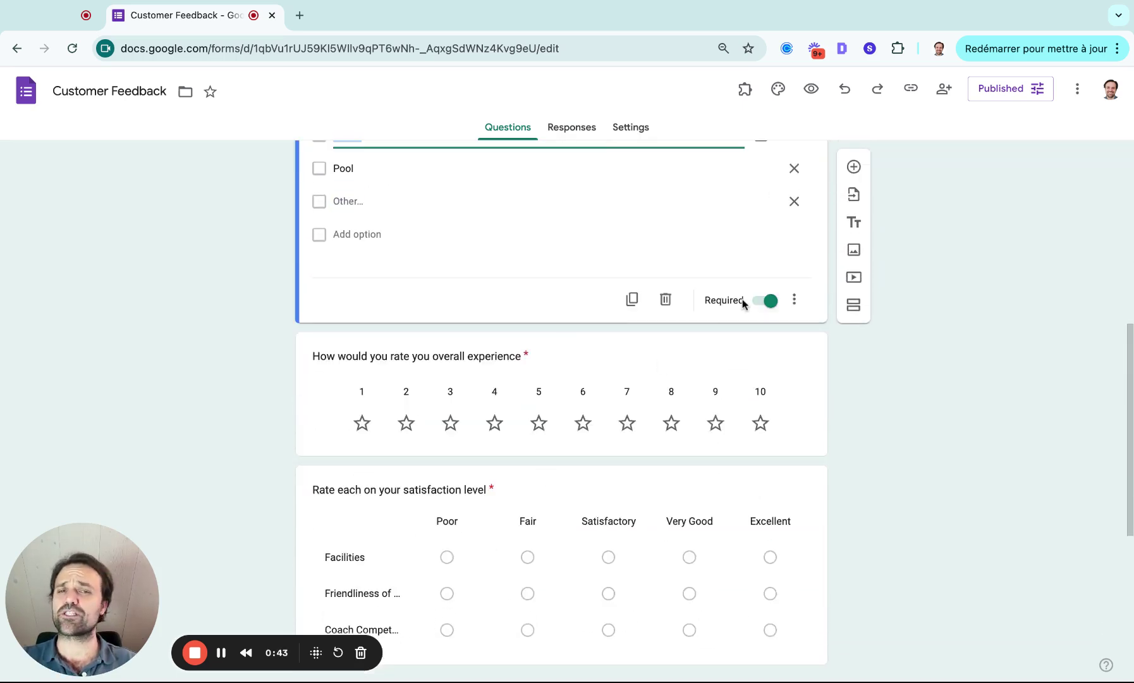
Step: Keep the overall experience question as a Rating type and end its title with '?'
left_click(799, 388)
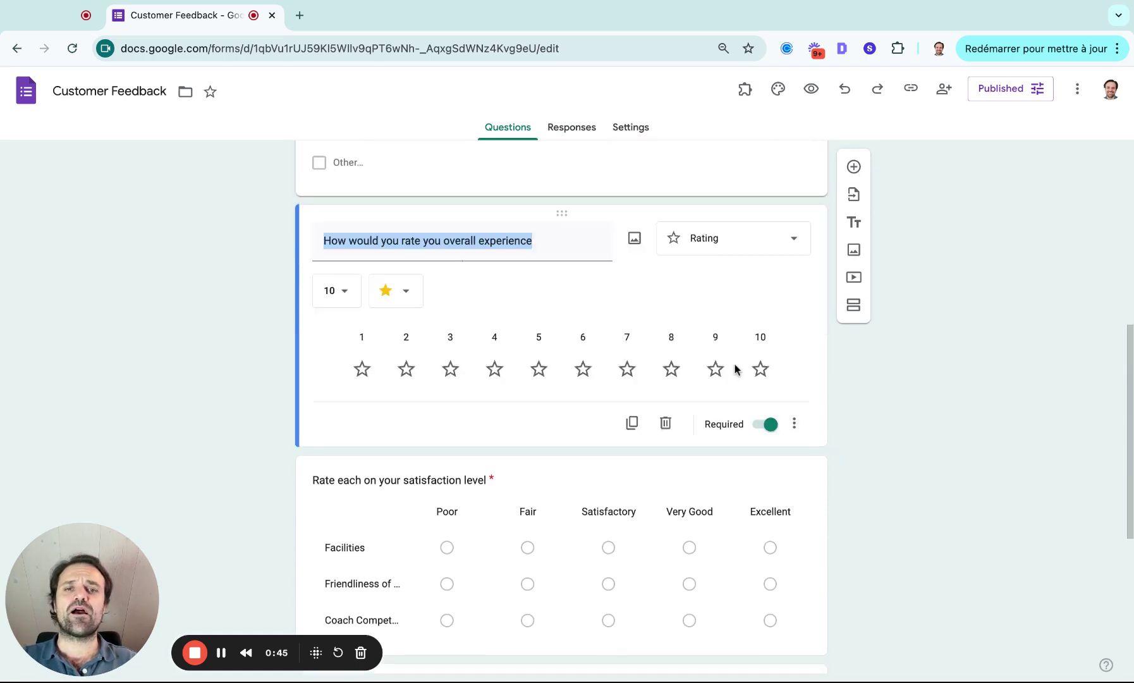
left_click(724, 239)
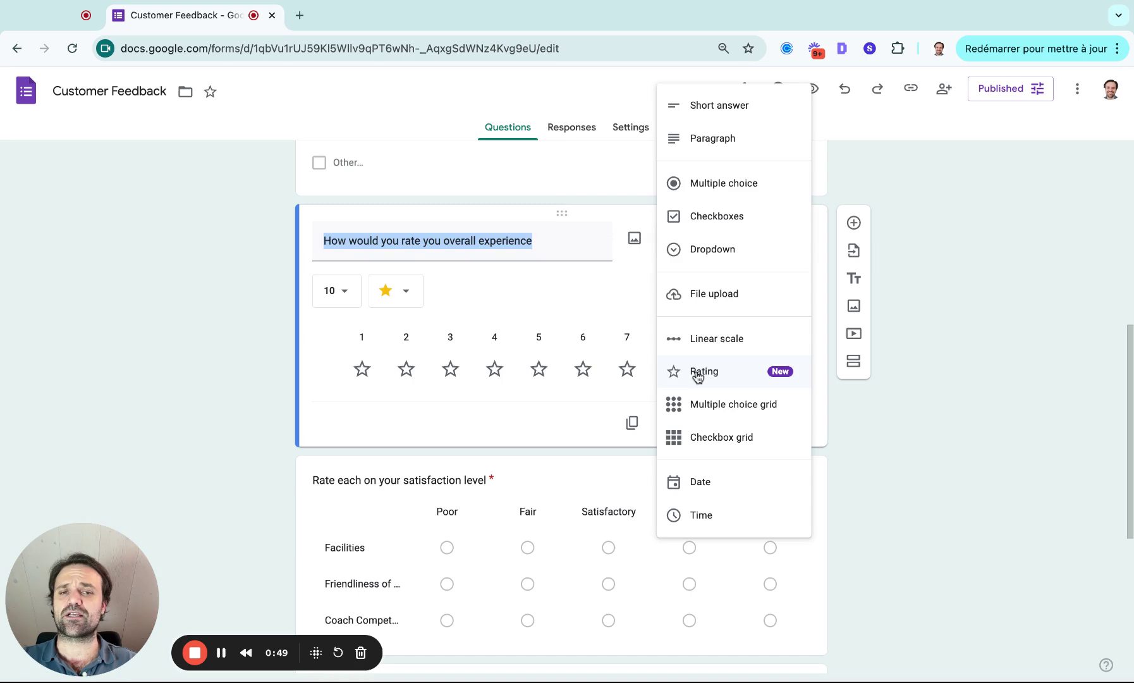
left_click(531, 288)
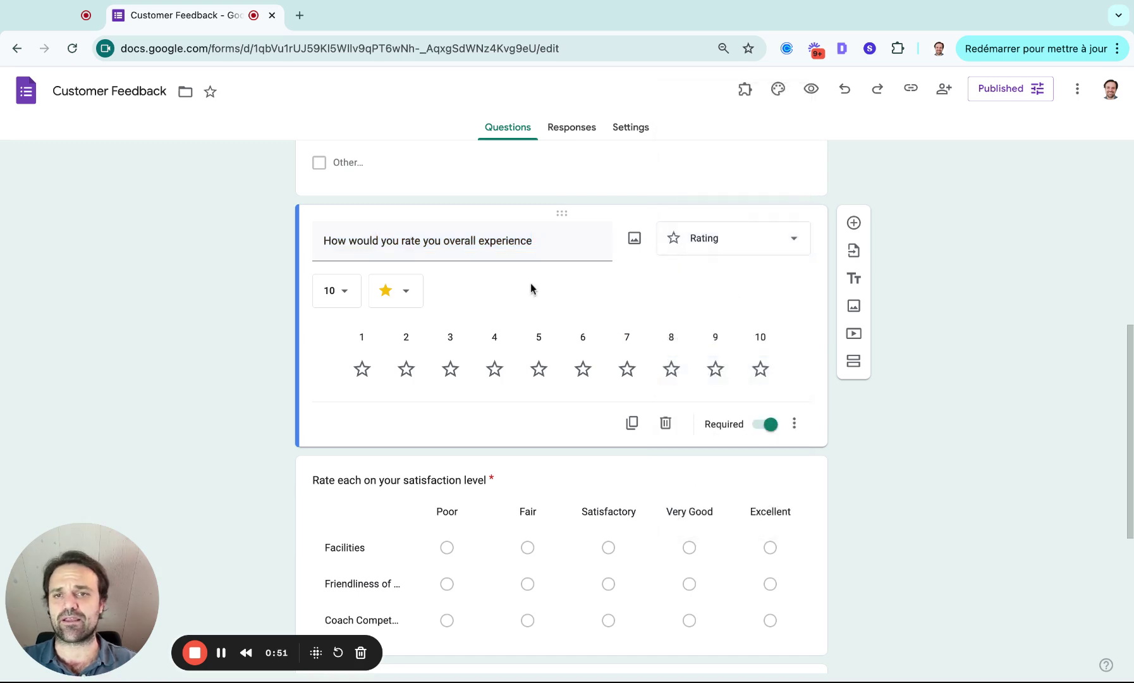
left_click(536, 245)
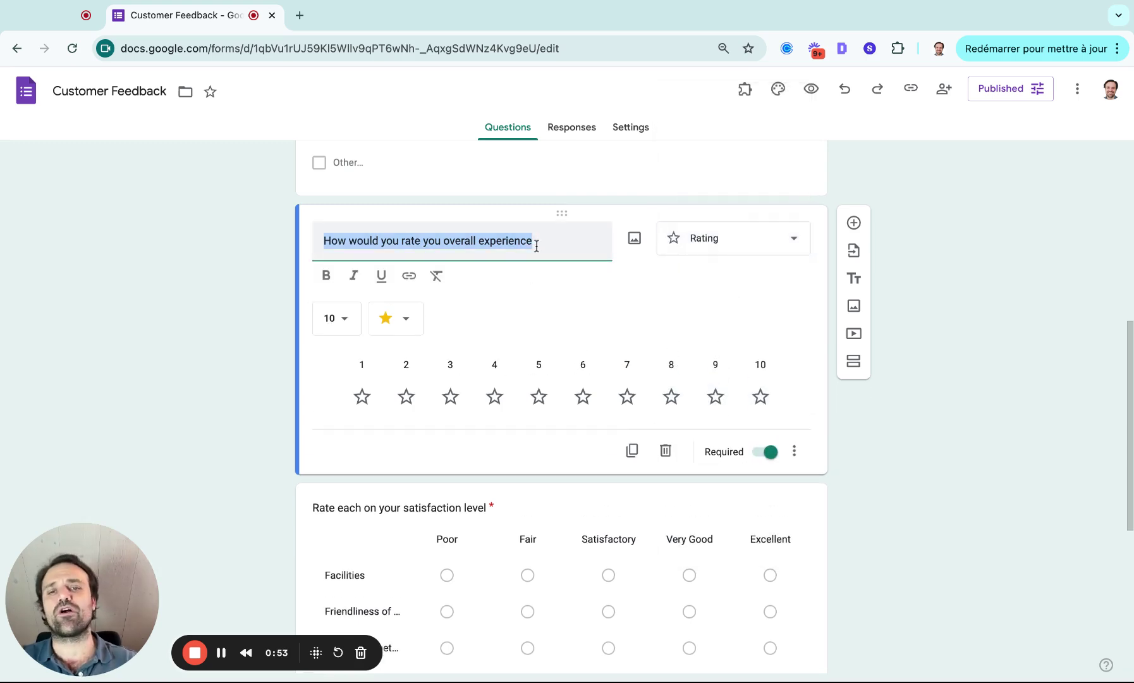
left_click(536, 246)
type("?")
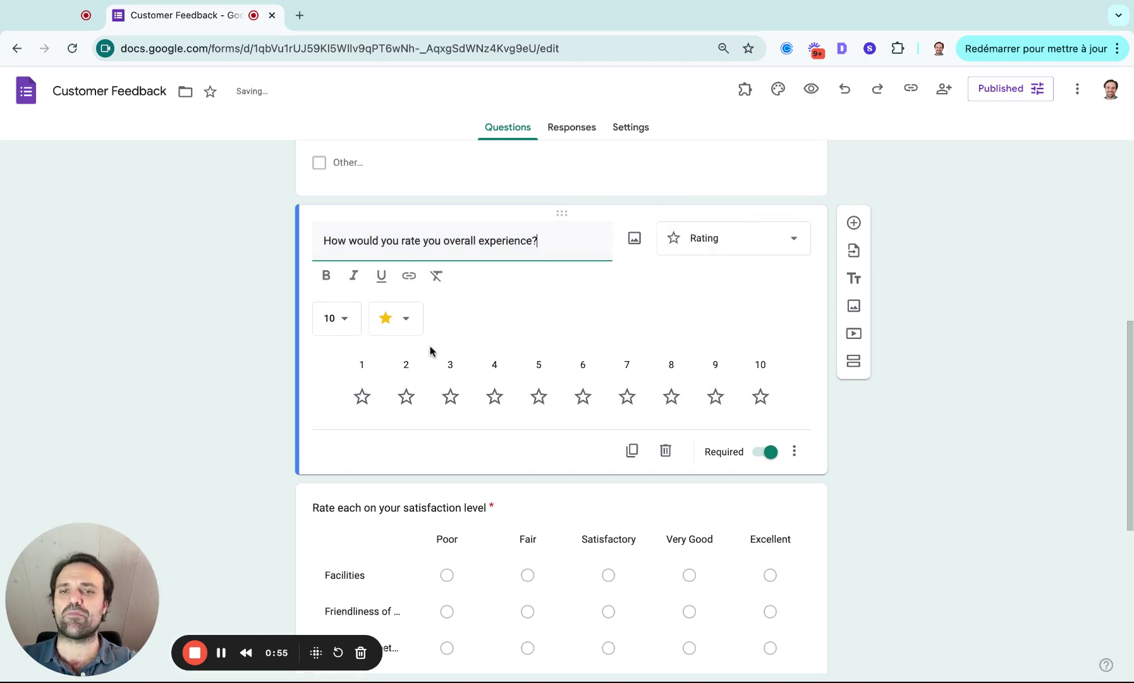
scroll(626, 465, "down", 2)
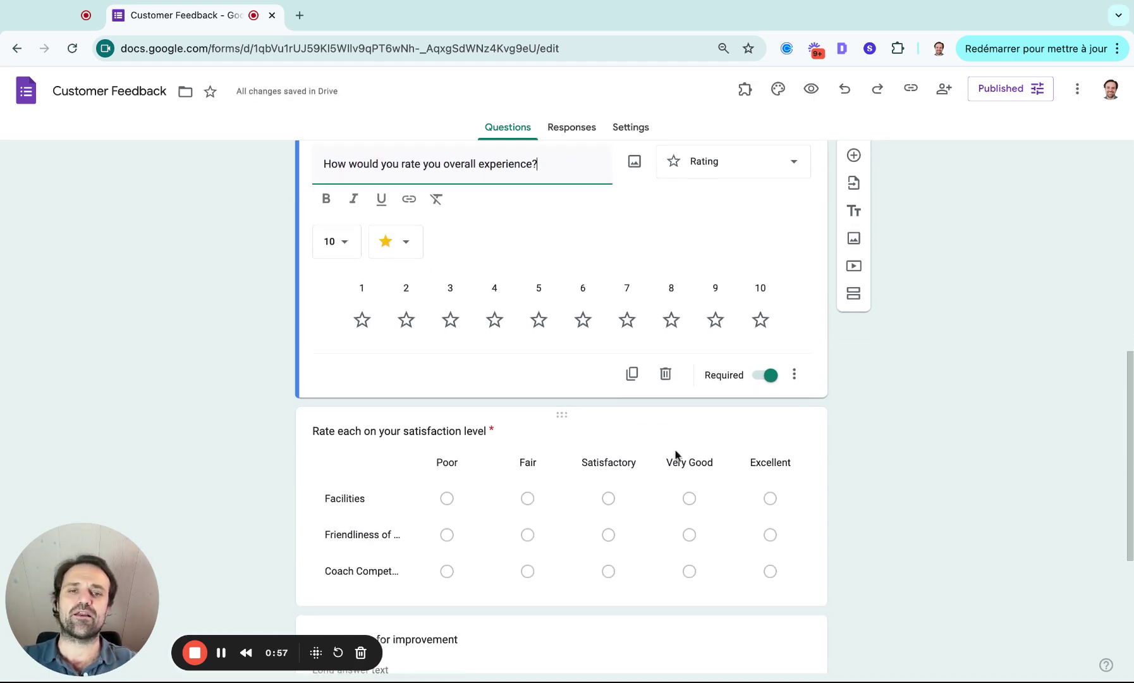
scroll(798, 383, "down", 3)
left_click(608, 274)
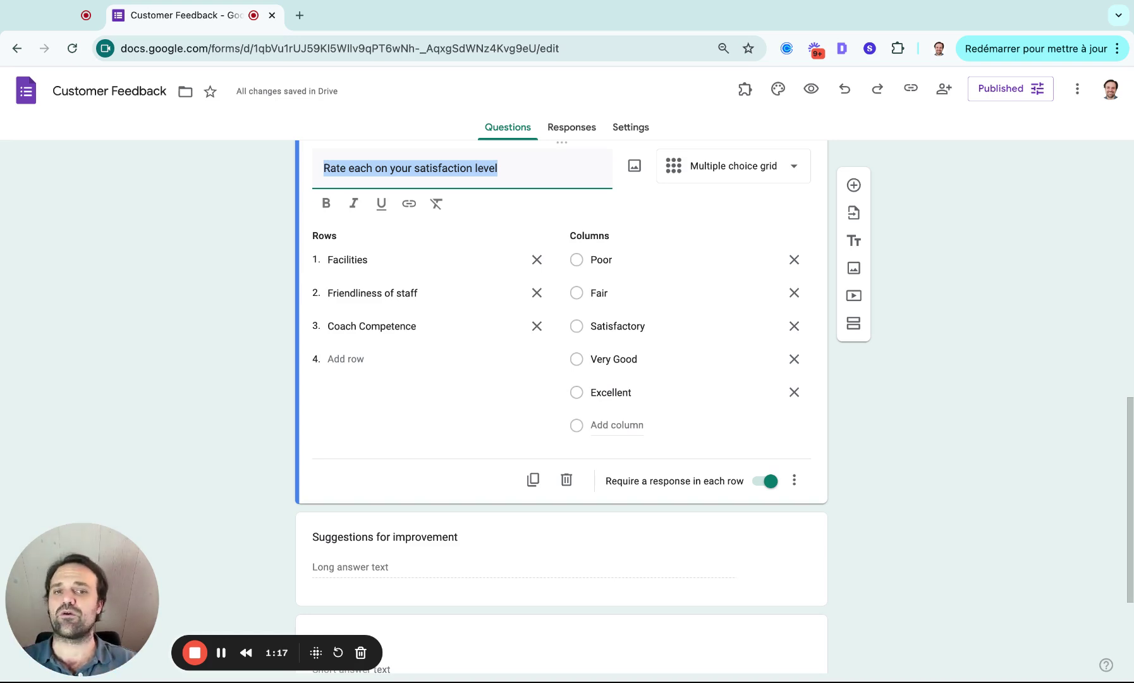
scroll(956, 472, "down", 1)
left_click(735, 543)
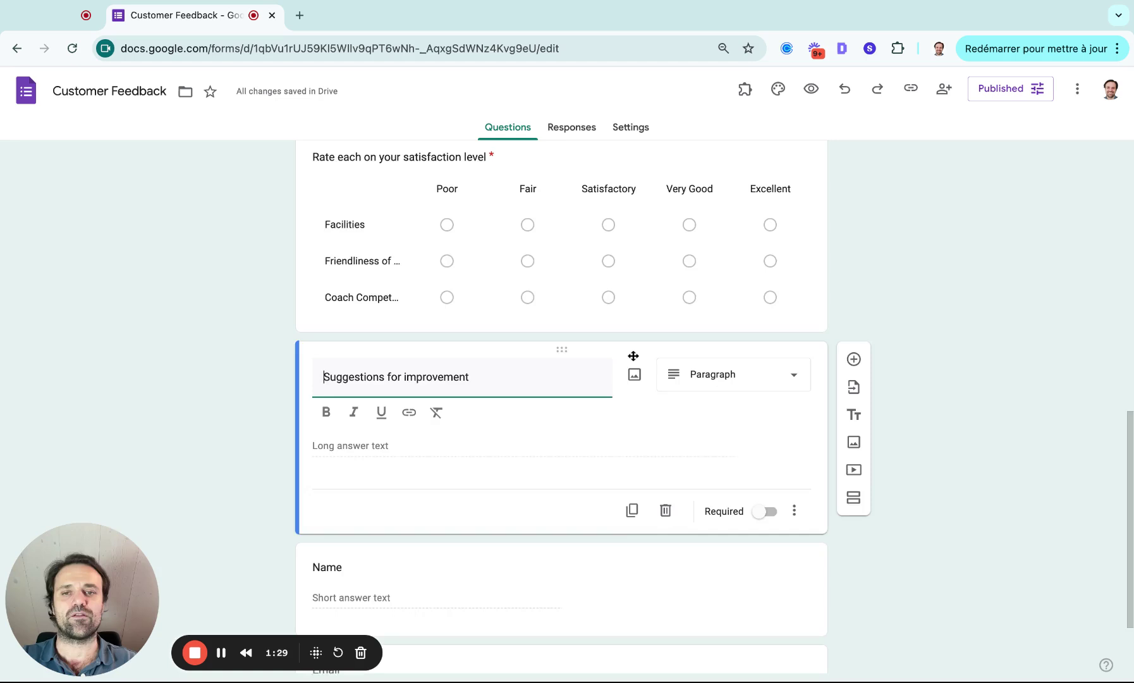
scroll(632, 356, "down", 1)
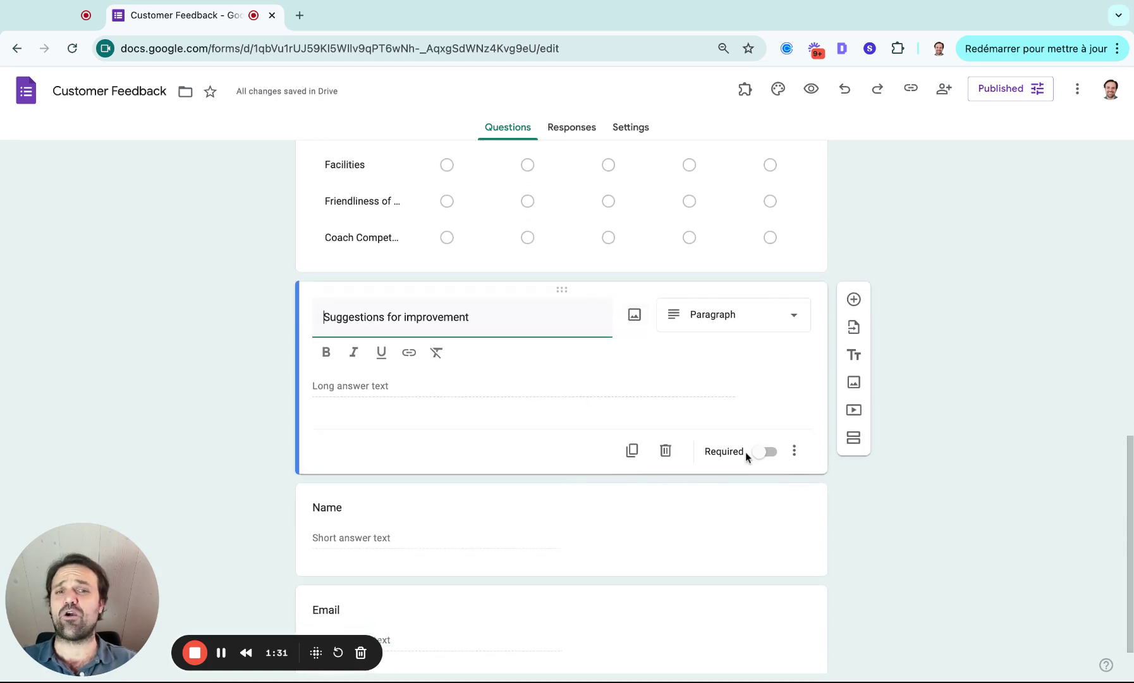
left_click(793, 316)
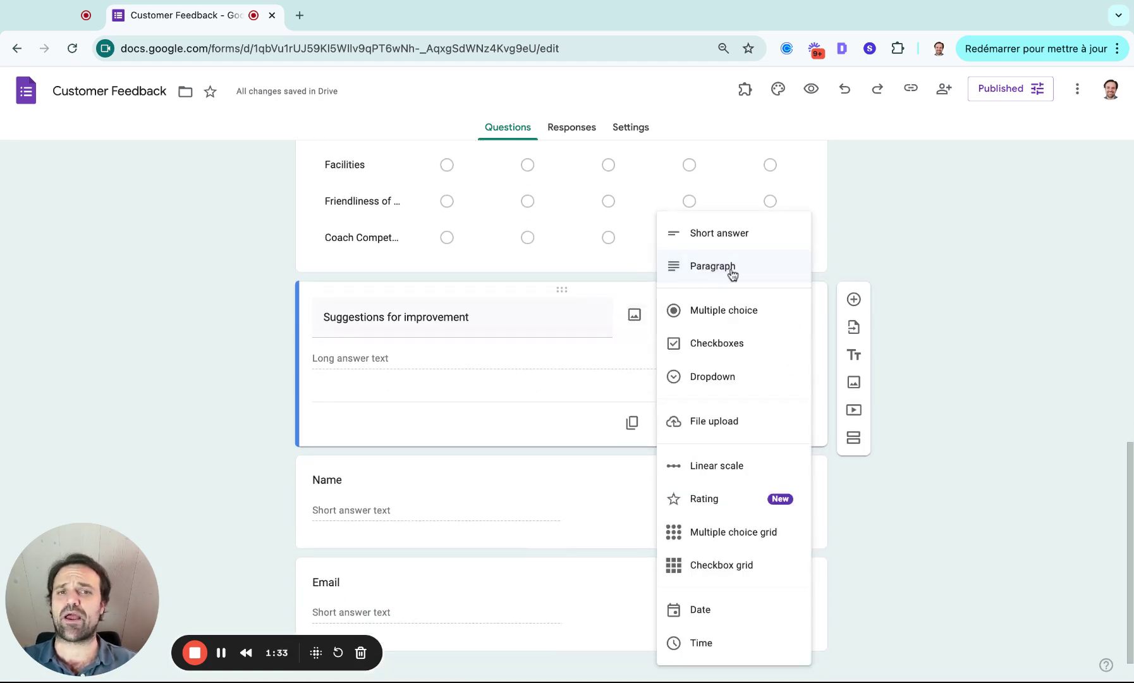
left_click(635, 358)
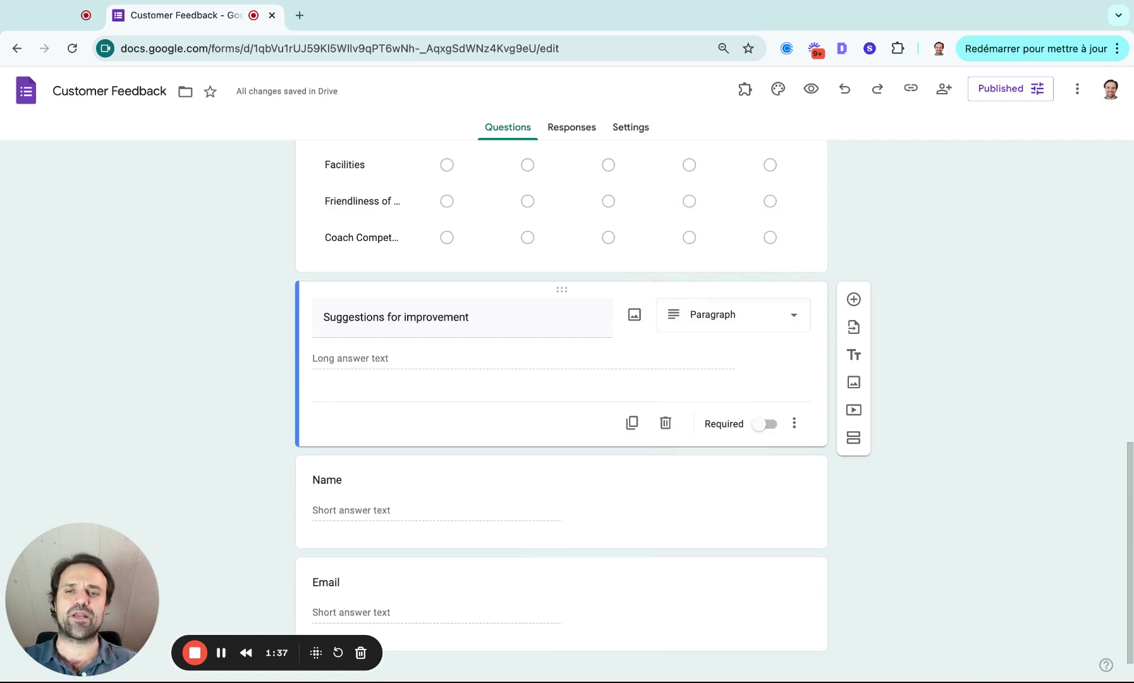
scroll(527, 409, "down", 1)
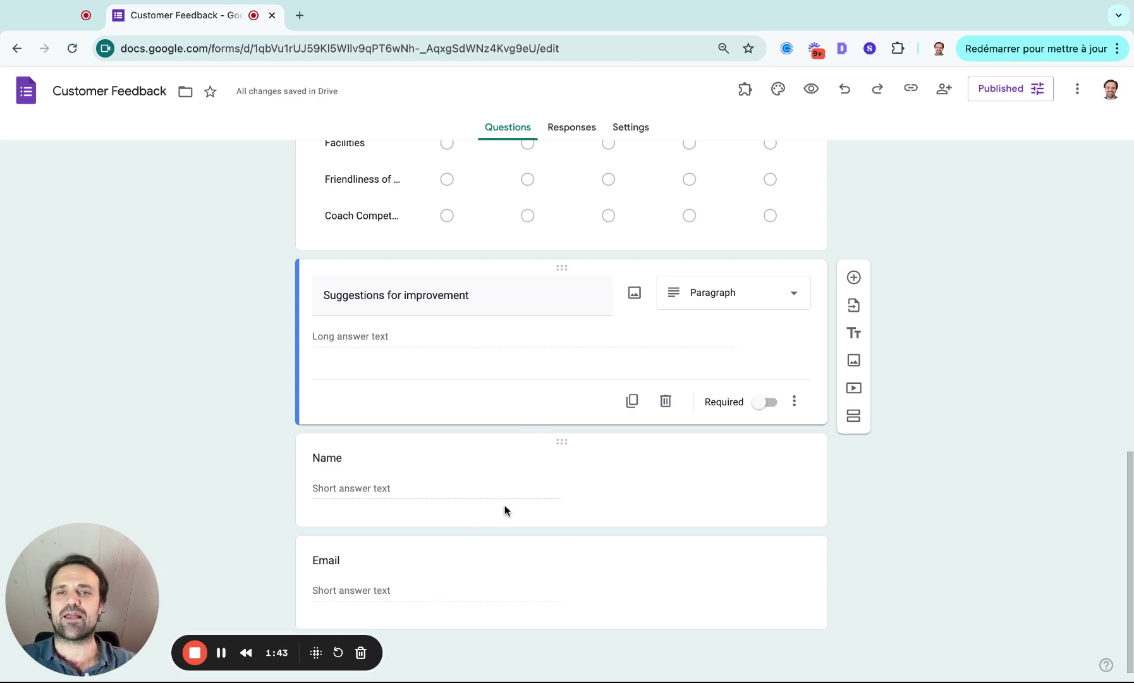
scroll(504, 510, "up", 15)
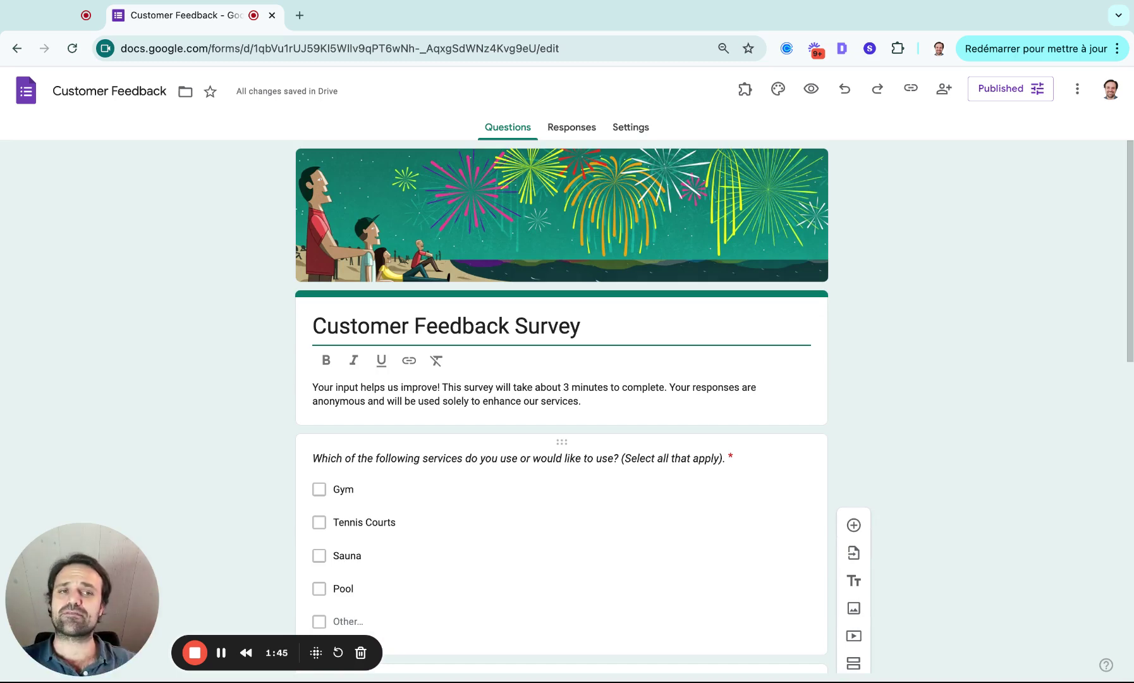
Step: Copy the survey's responder link and open the public form in a new browser tab
left_click(1002, 96)
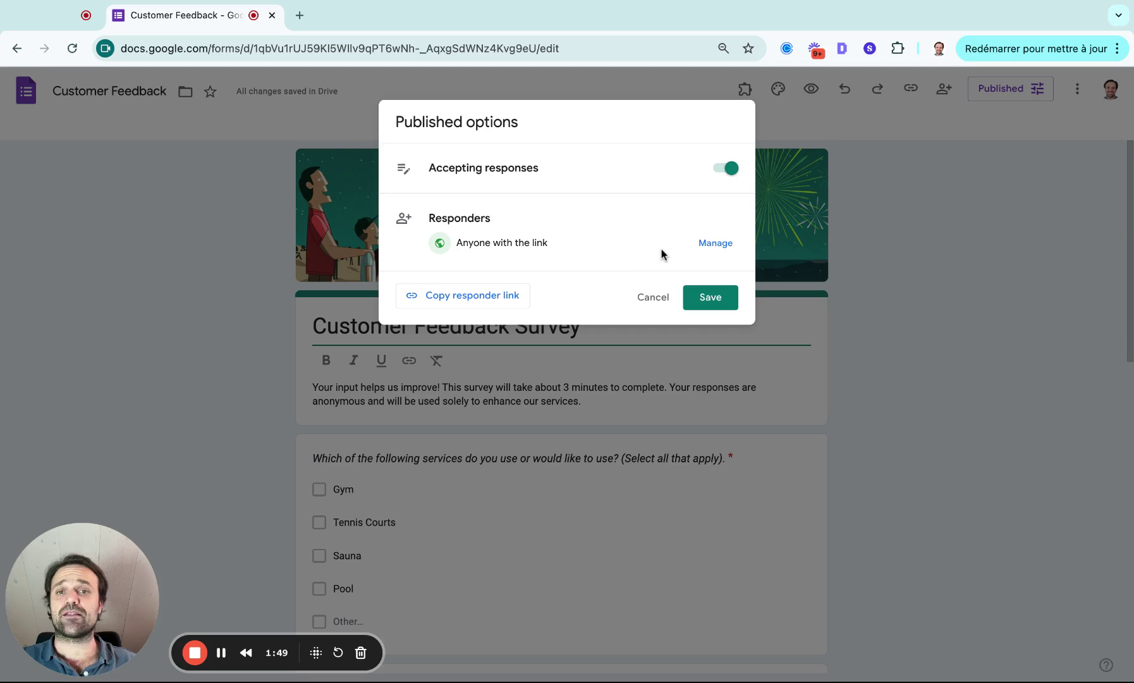
left_click(439, 298)
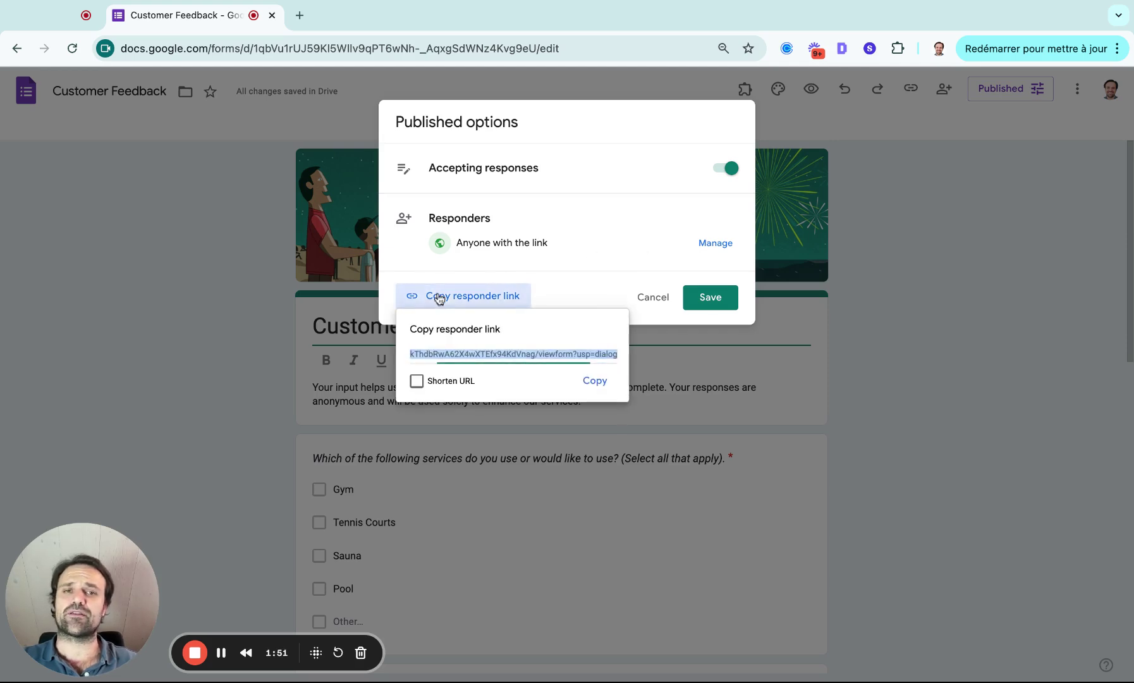
left_click(592, 379)
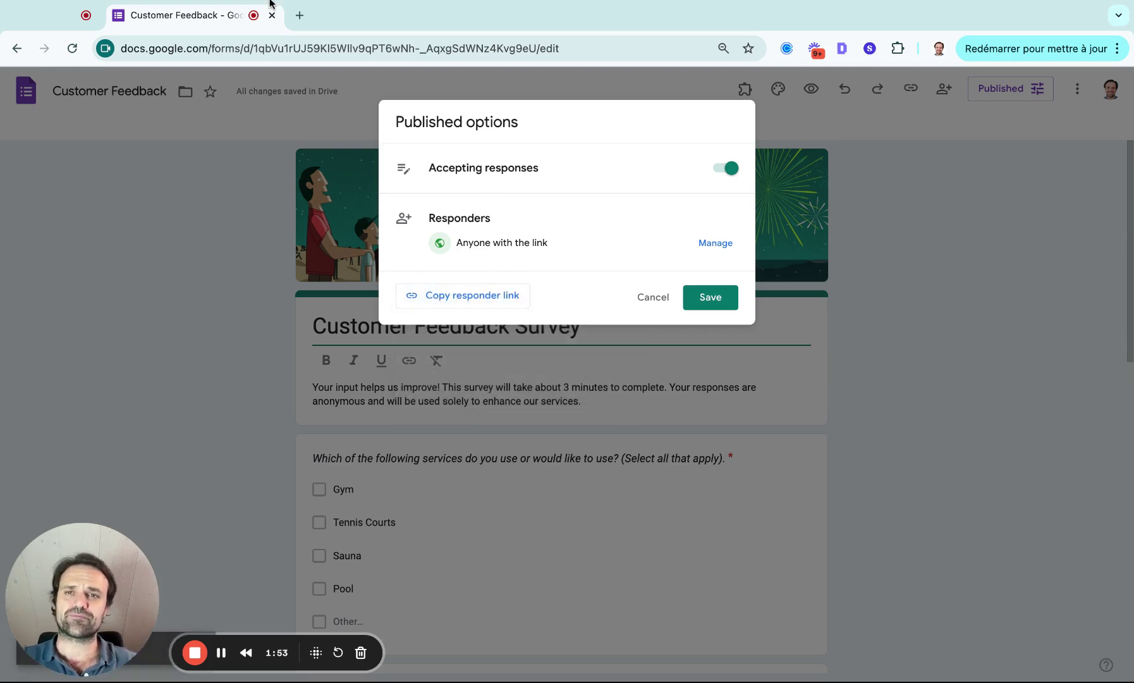
left_click(300, 15)
key("ctrl+v")
key("Return")
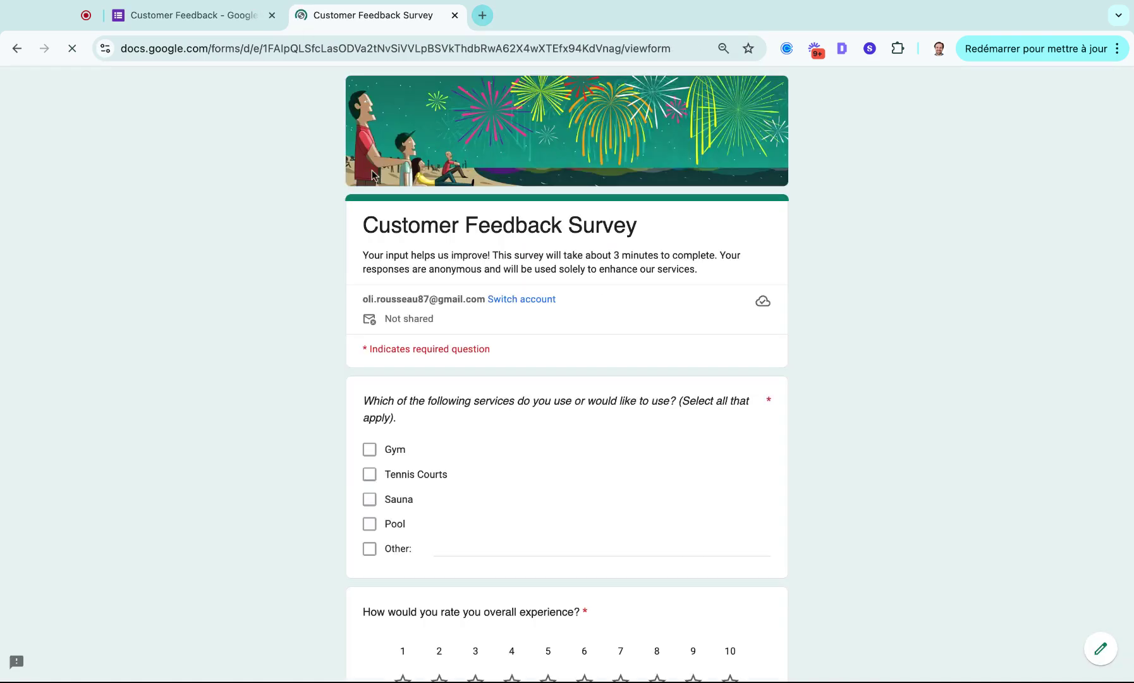
Step: Tick Gym and Tennis Courts, rate overall 9/10, Facilities Very Good, staff and coaches Excellent
scroll(450, 368, "down", 2)
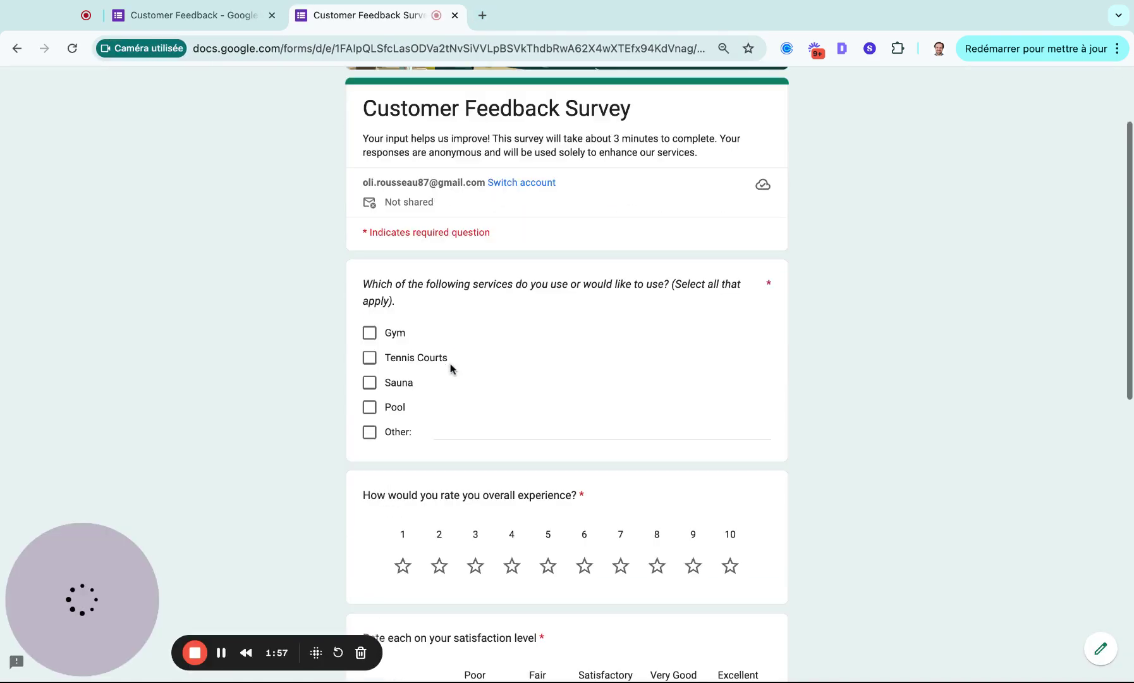
left_click(369, 333)
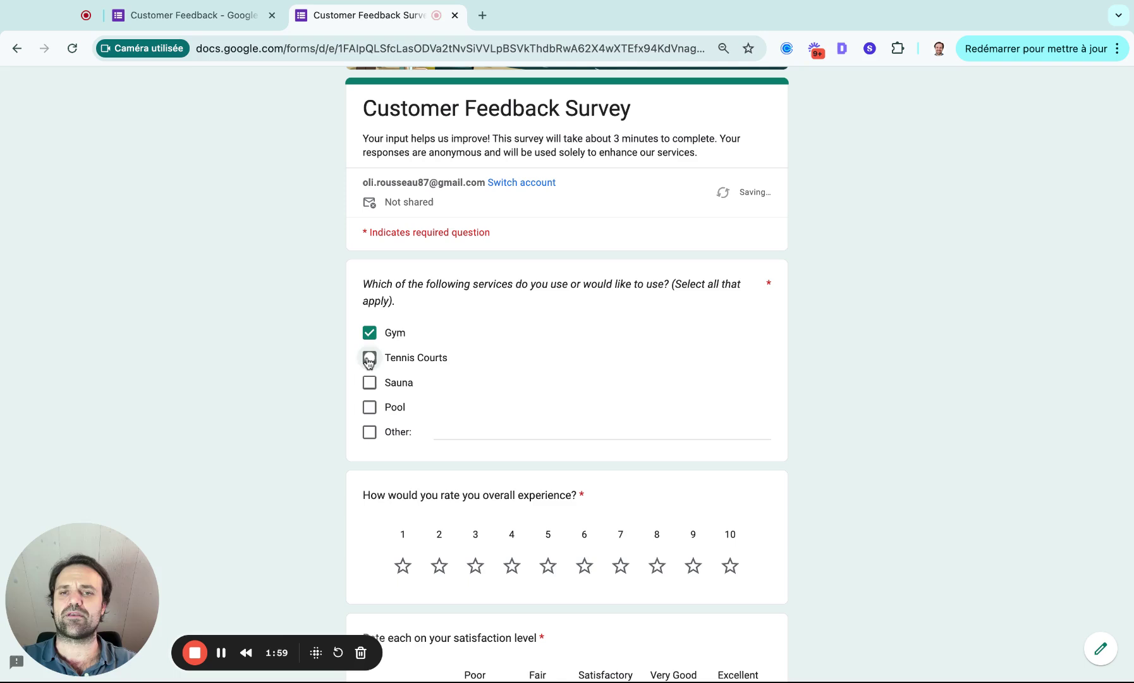
left_click(369, 357)
scroll(435, 407, "down", 3)
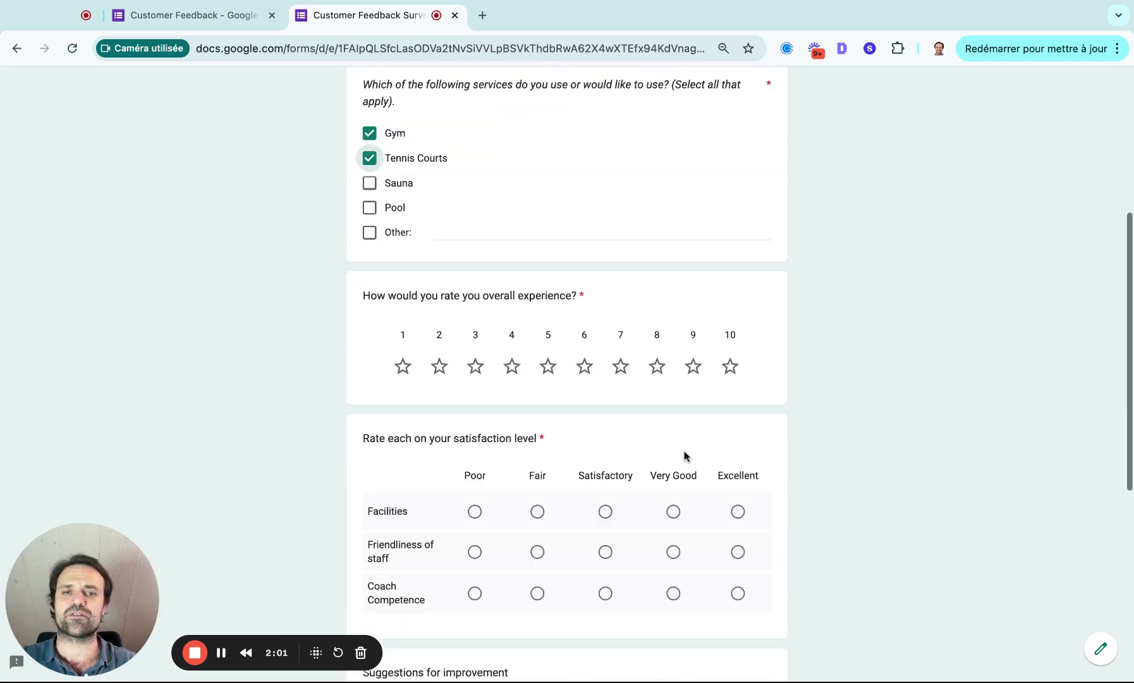
left_click(692, 373)
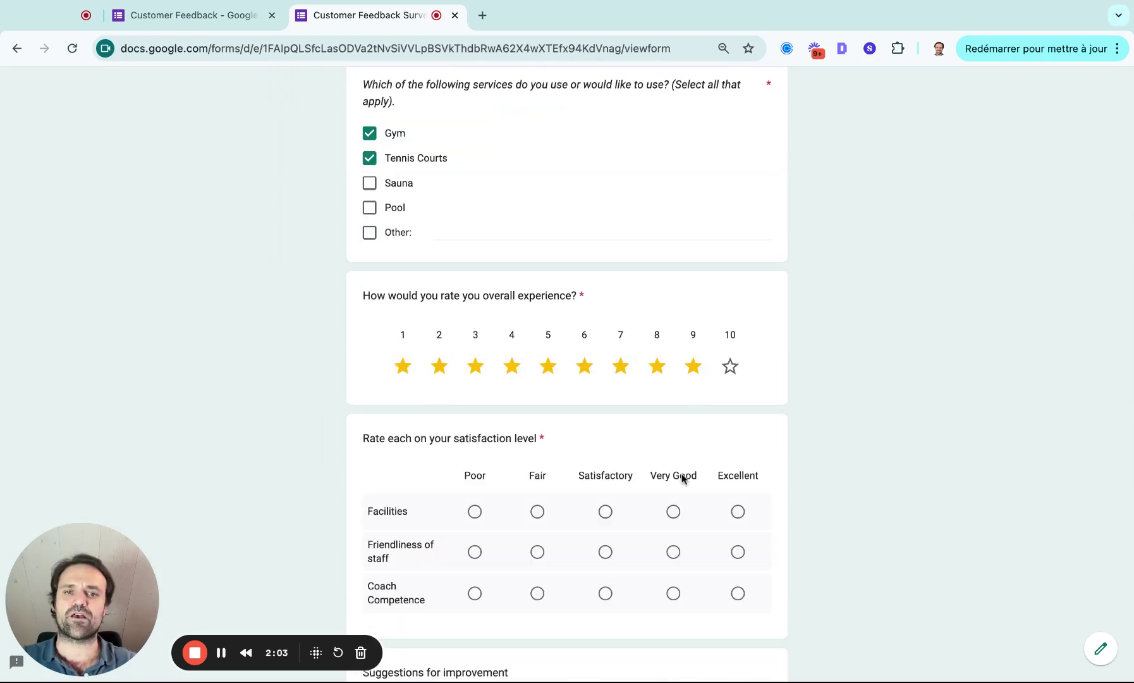
left_click(673, 511)
left_click(738, 552)
left_click(737, 593)
scroll(739, 596, "down", 6)
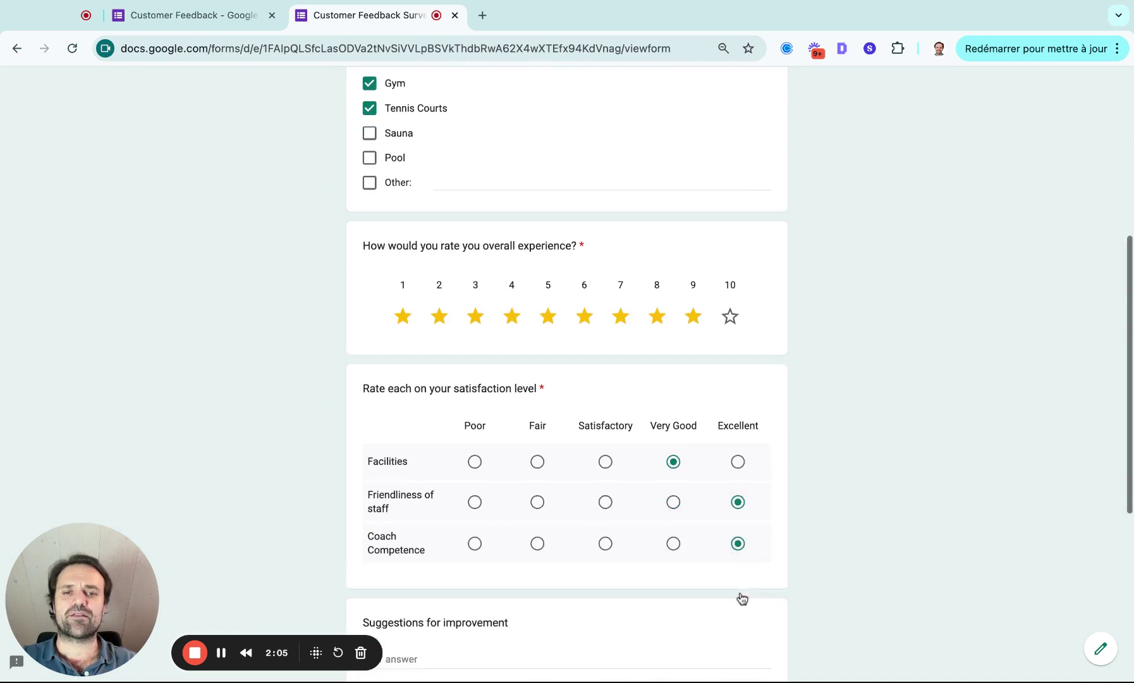
Step: Enter 'Great Job' as a suggestion, fill in the respondent's name and e-mail, and submit
left_click(429, 314)
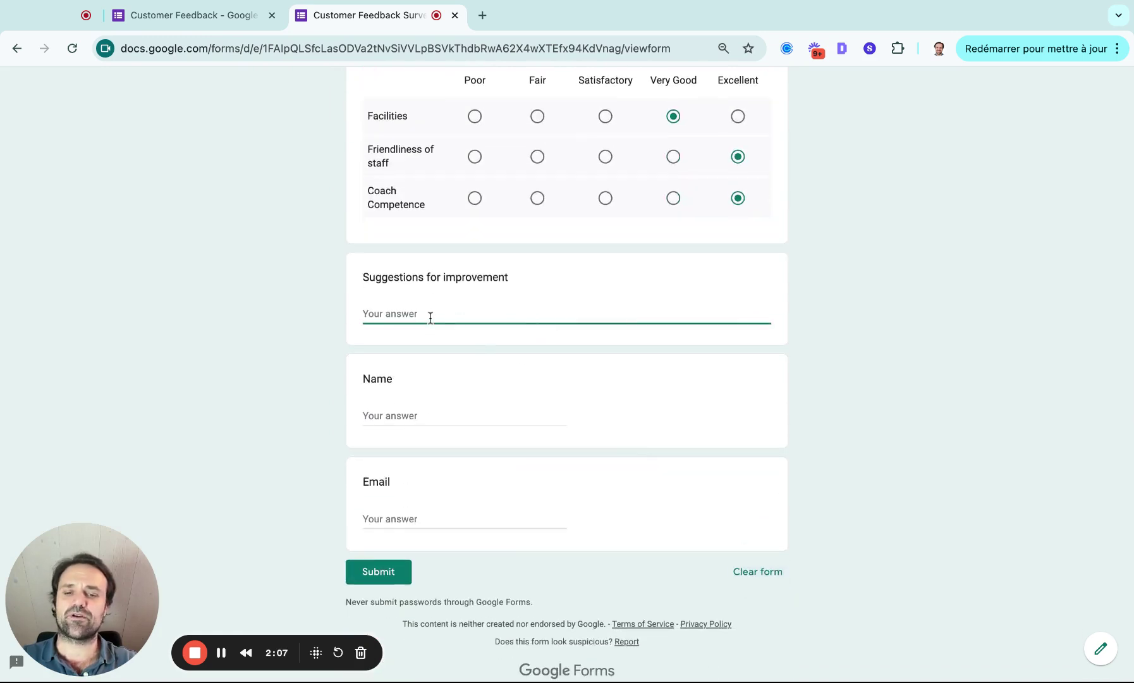
type("Great Job")
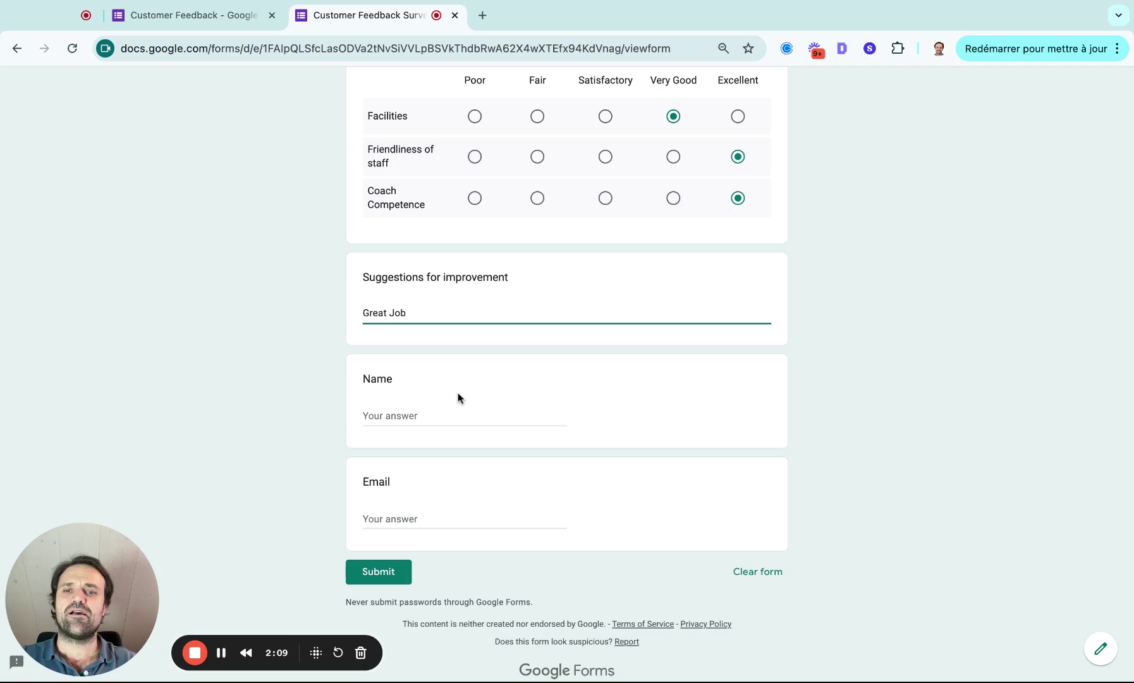
left_click(436, 414)
type("Olivier")
key("Tab")
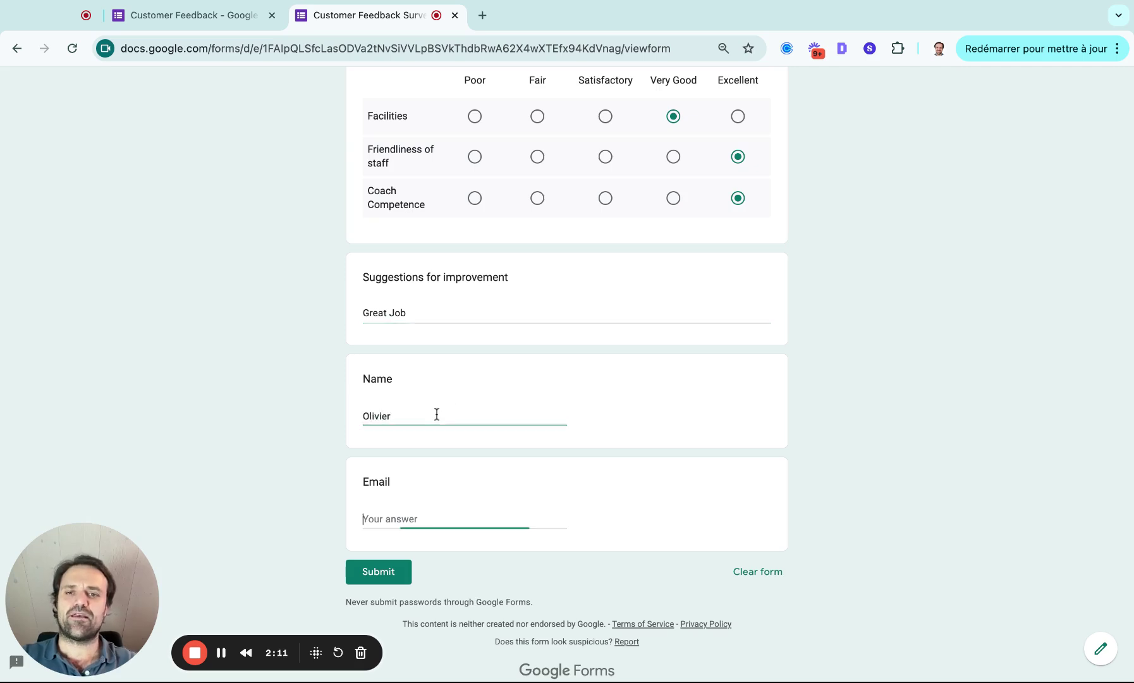
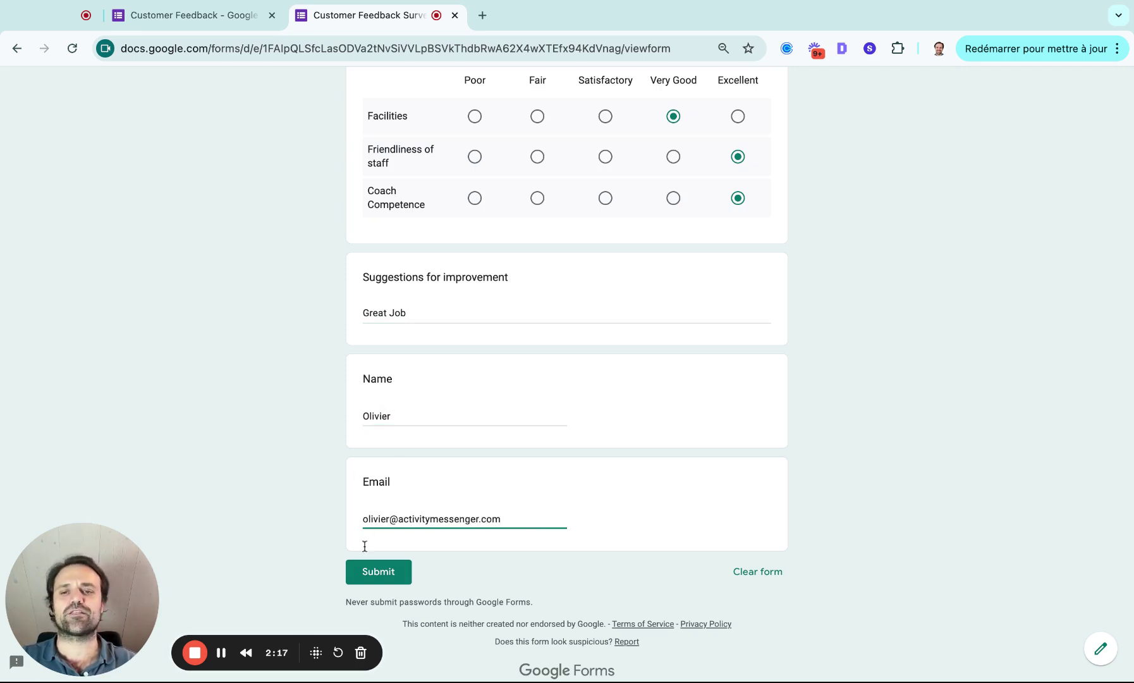
left_click(370, 571)
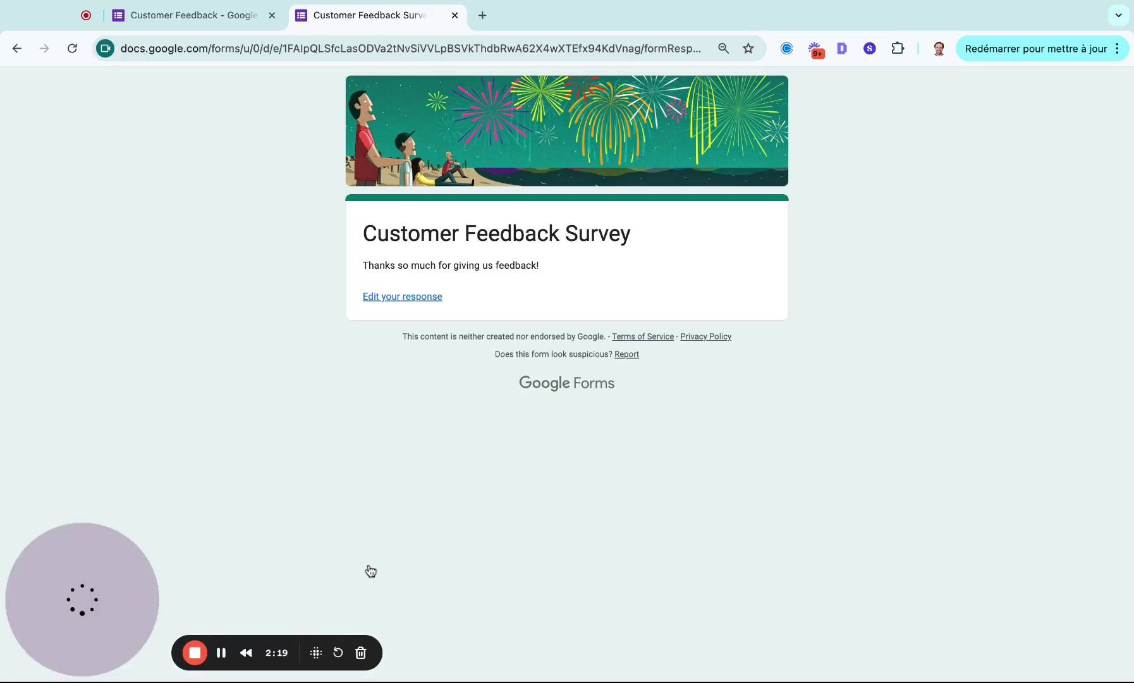
Step: Back in the editor, dismiss the publish options and review the collected response
left_click(230, 19)
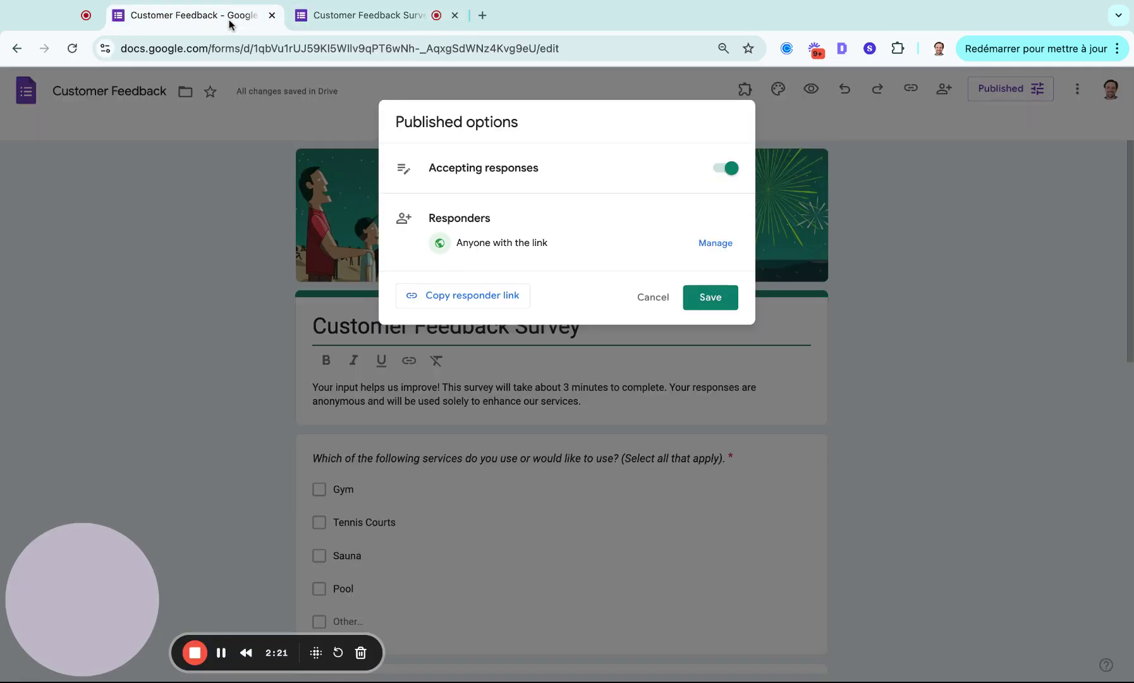
left_click(653, 297)
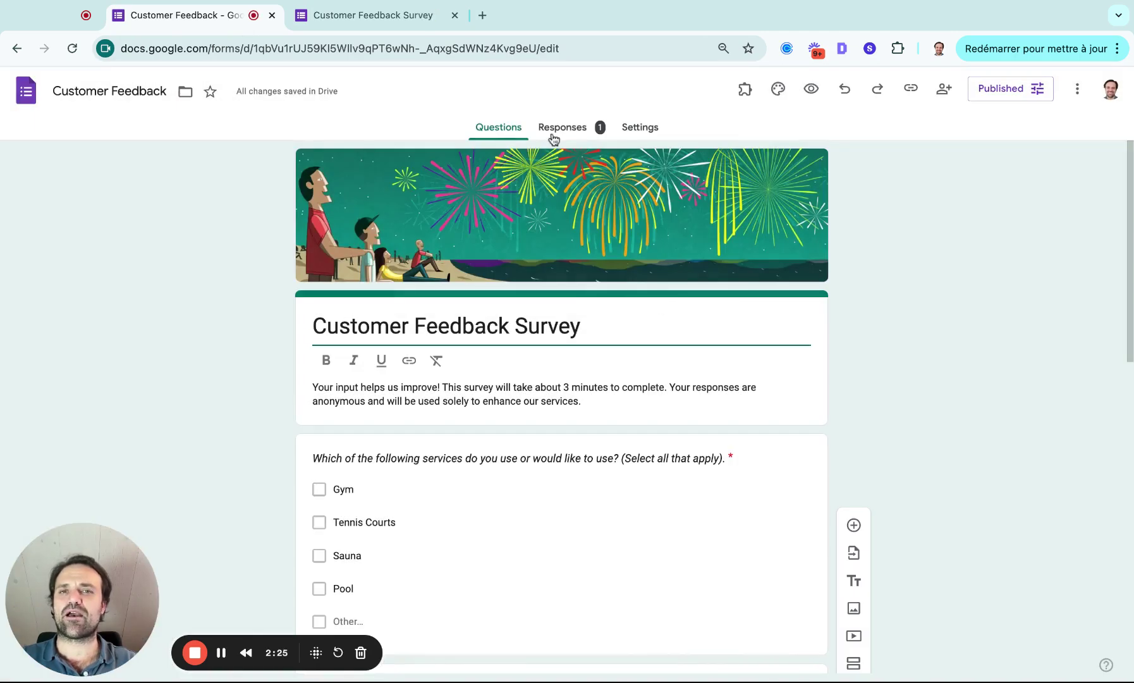
left_click(553, 136)
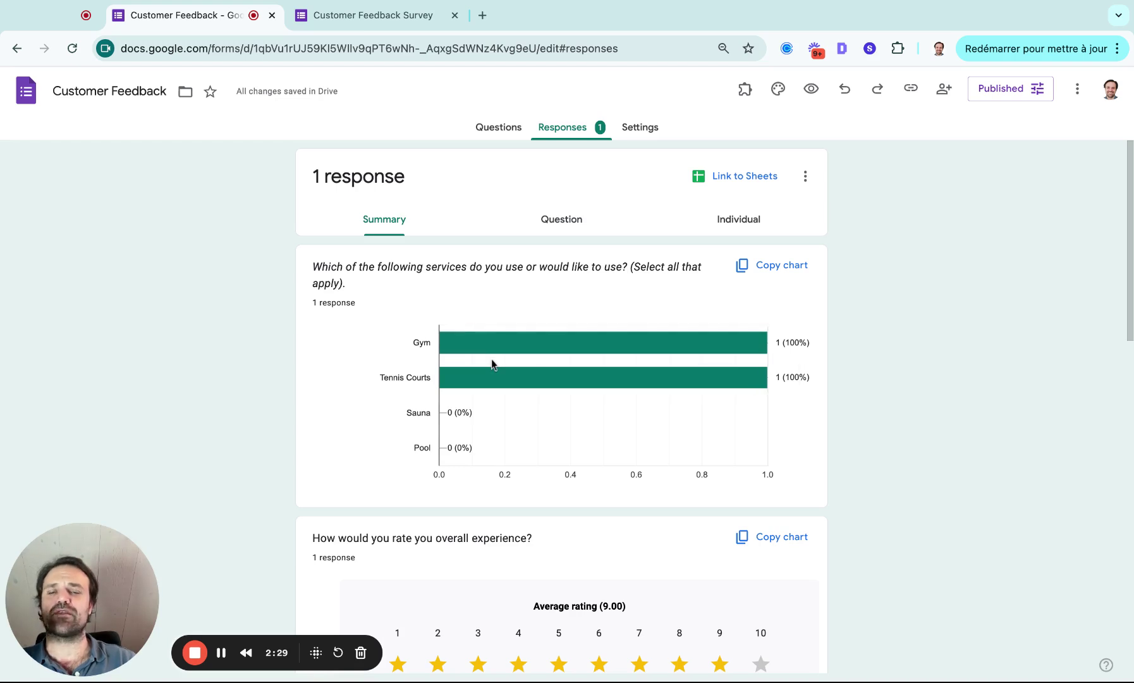
scroll(490, 359, "down", 9)
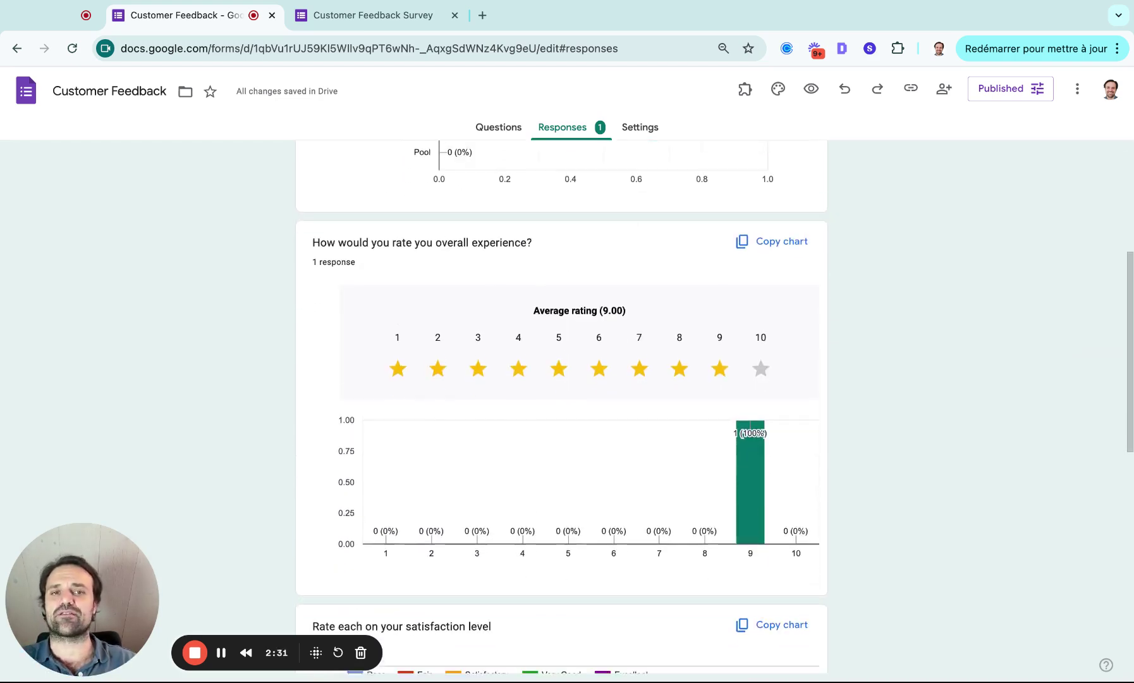
scroll(675, 508, "down", 5)
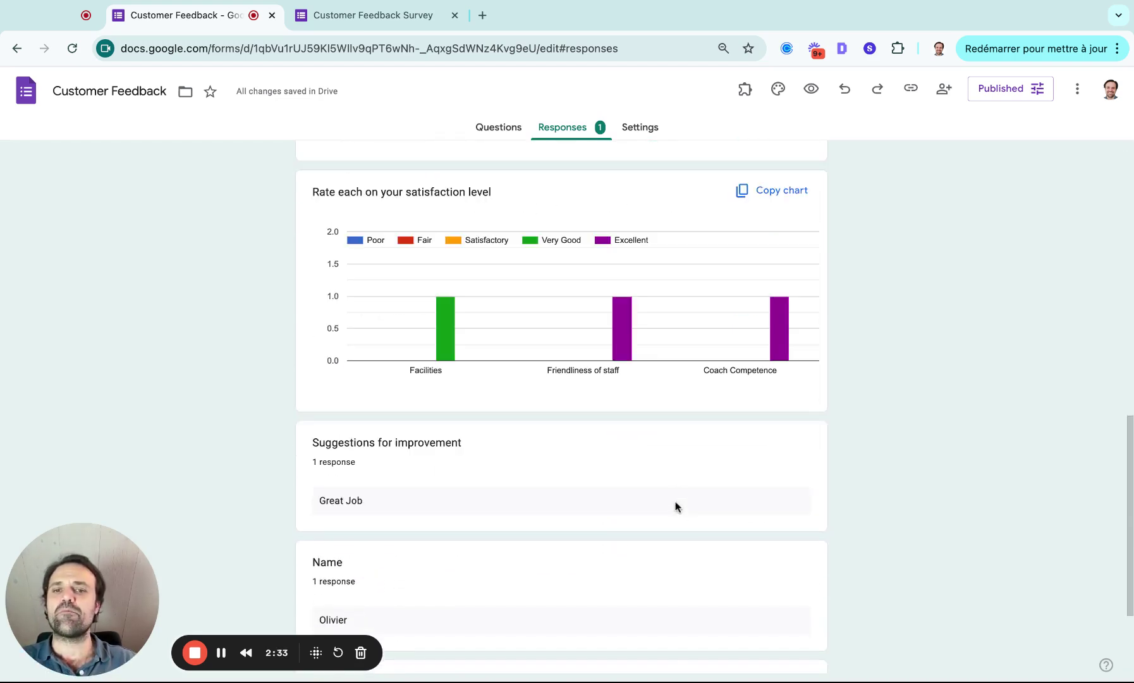
scroll(673, 437, "up", 15)
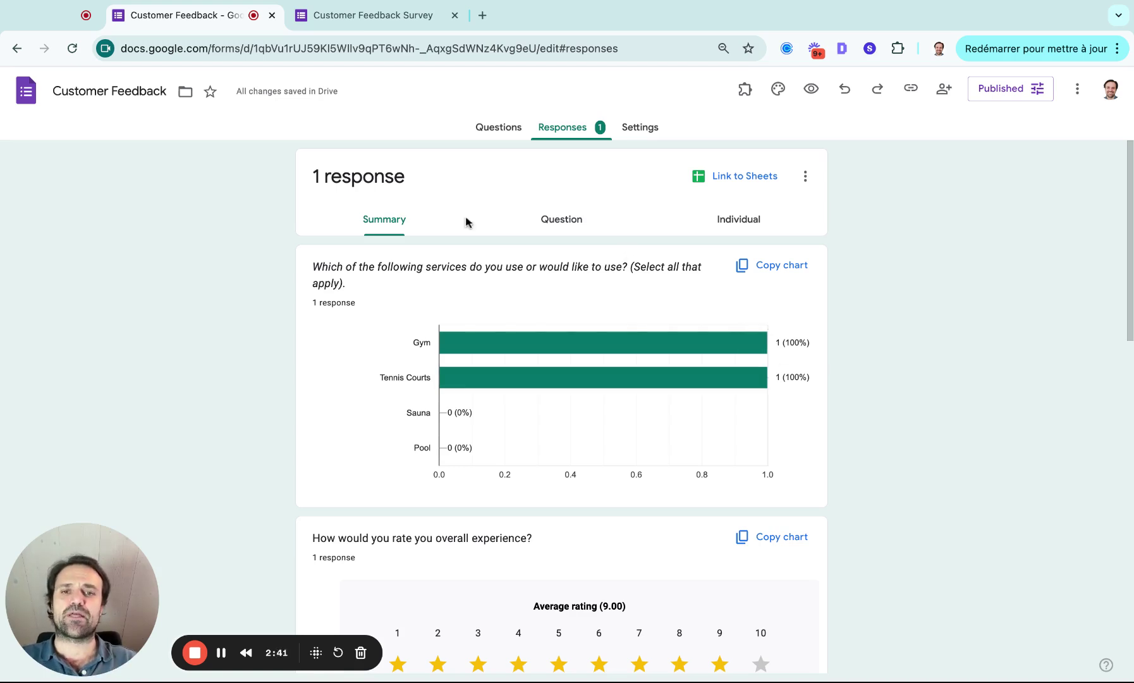
Step: Link the responses to a new 'Customer Feedback (Responses)' spreadsheet
mouse_move(649, 370)
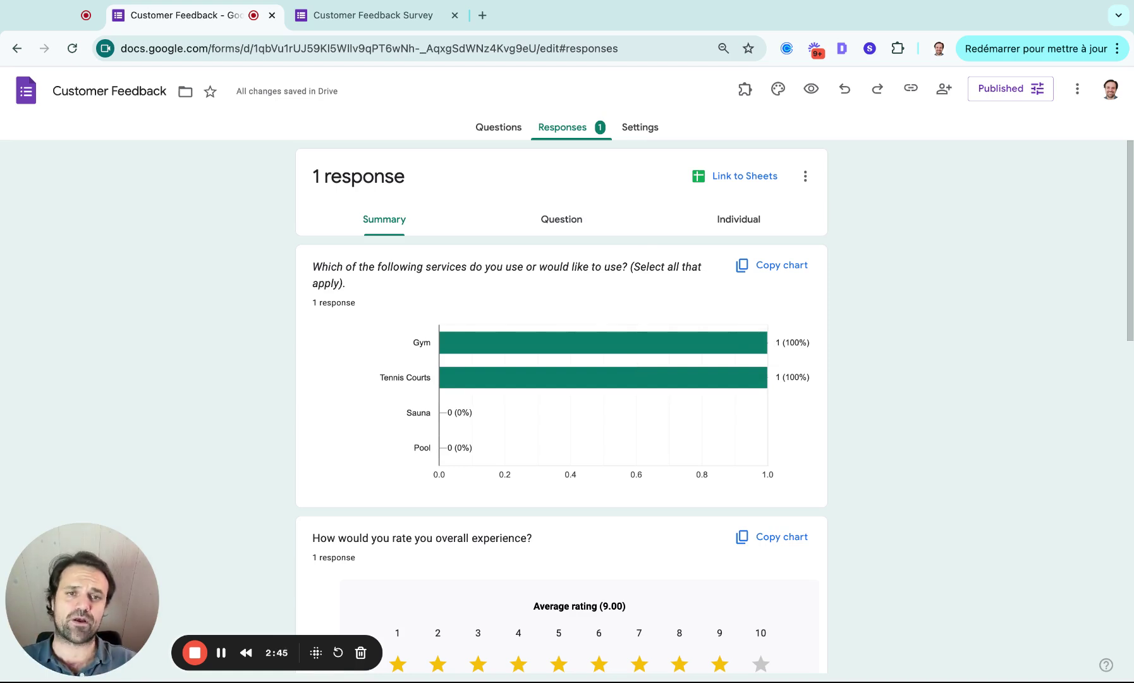
left_click(732, 181)
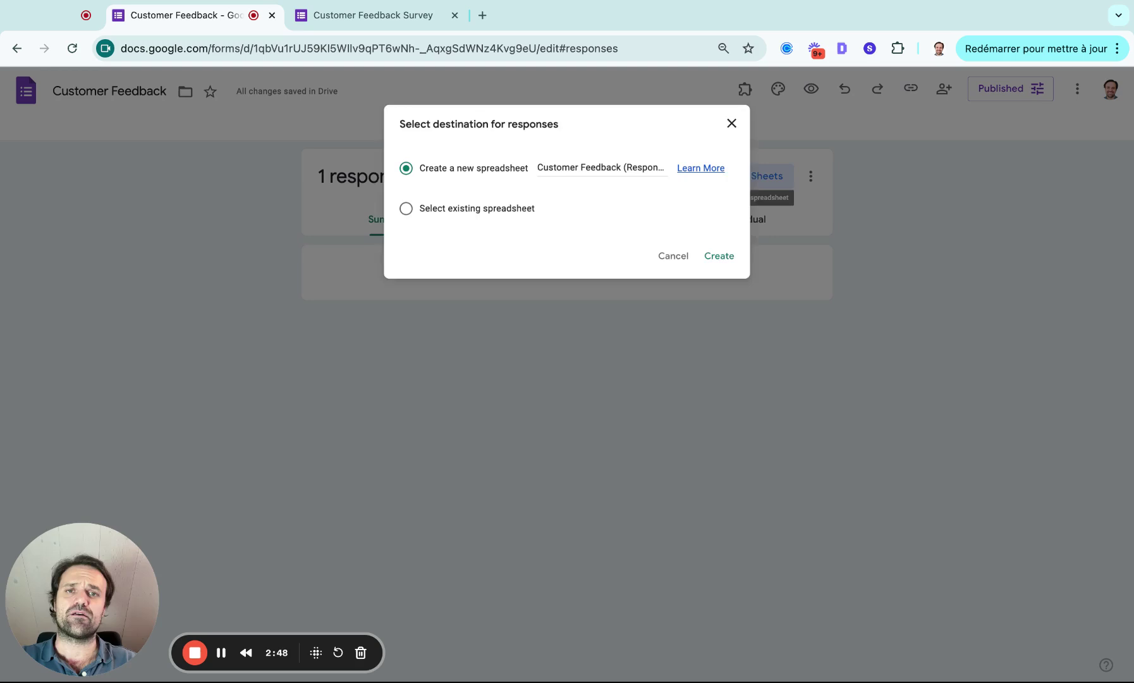
left_click(727, 258)
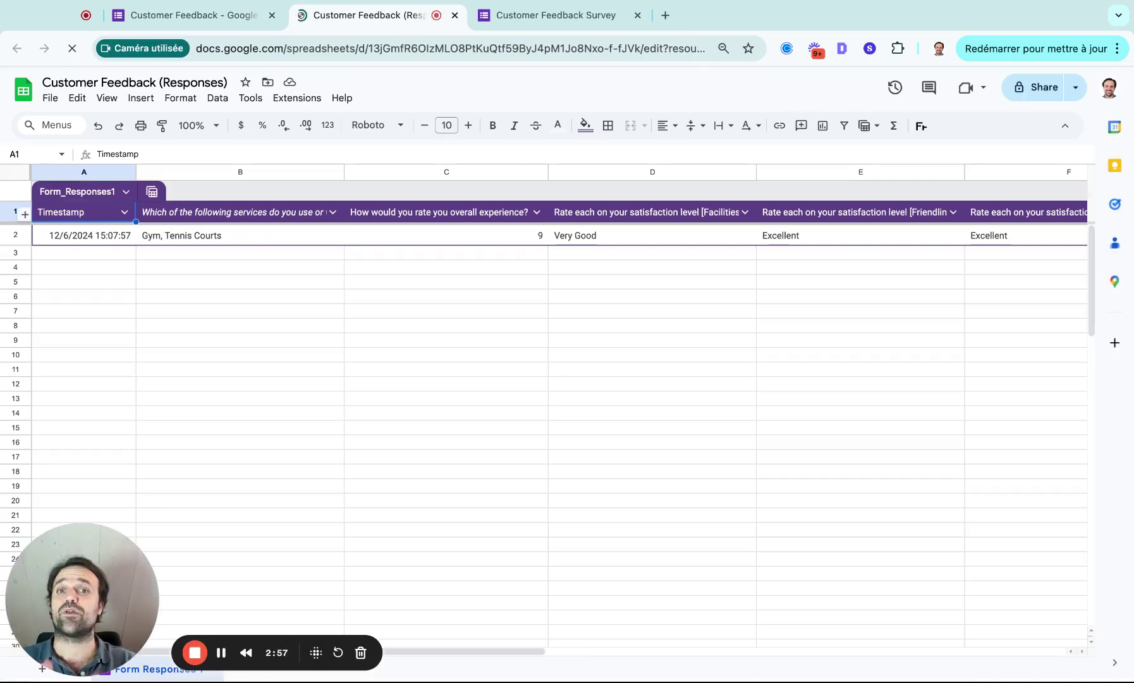
left_click(387, 245)
key("Delete")
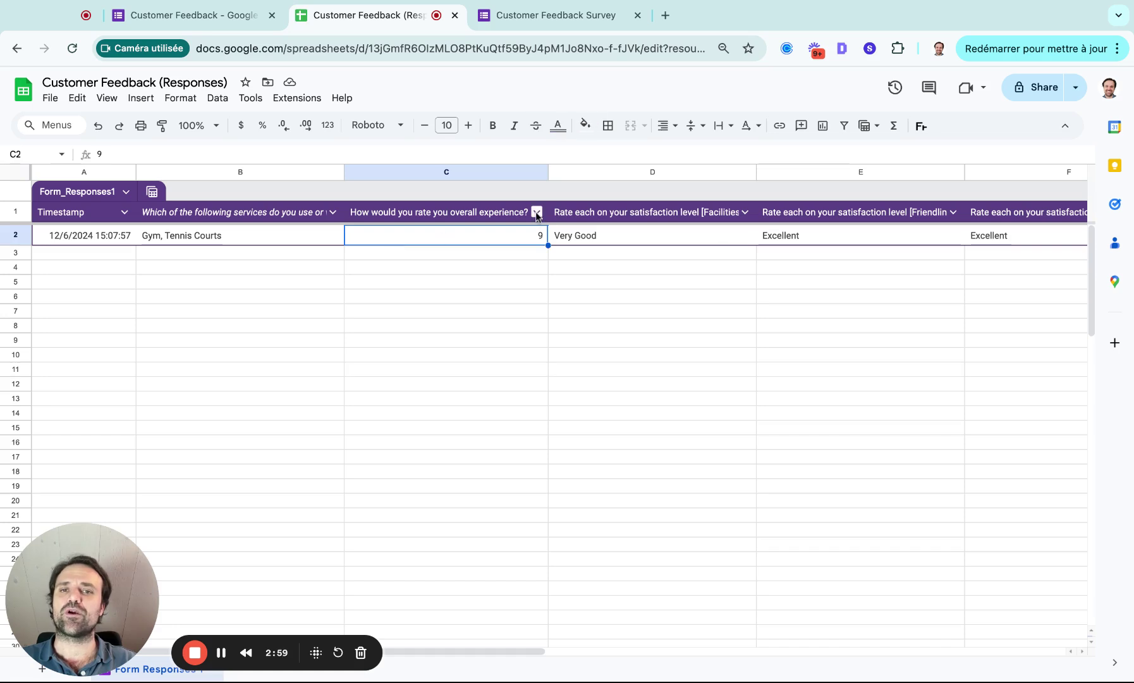
left_click(537, 213)
left_click(590, 284)
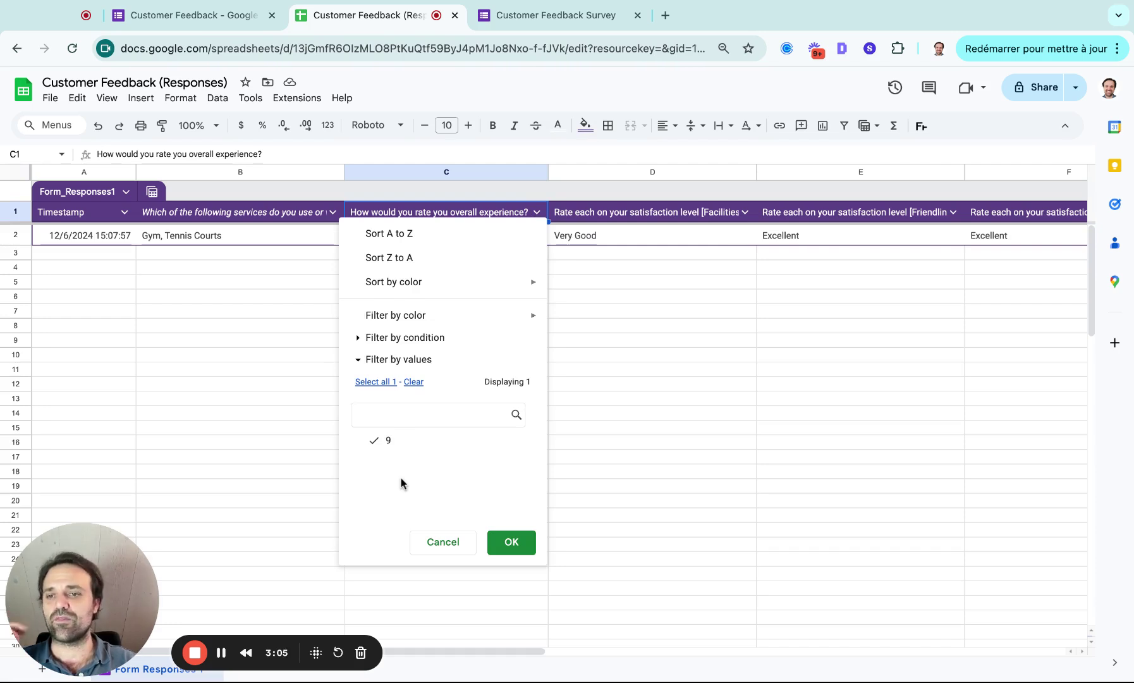
left_click(579, 362)
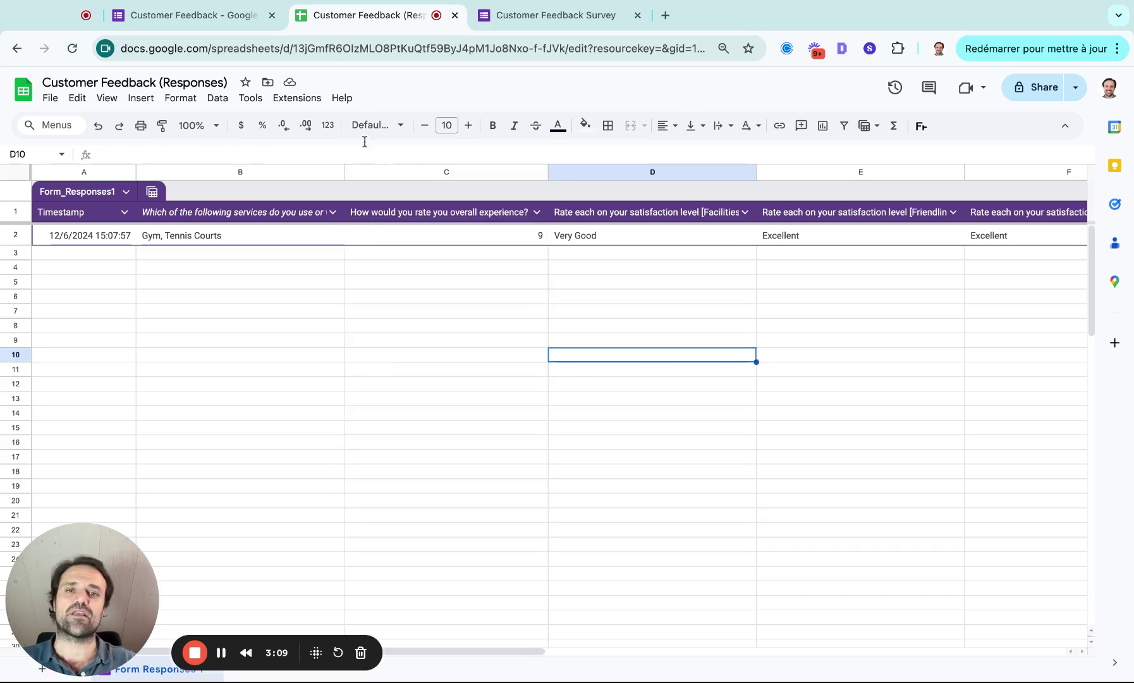
Step: Review the responses by question and the individual submitted response
left_click(172, 18)
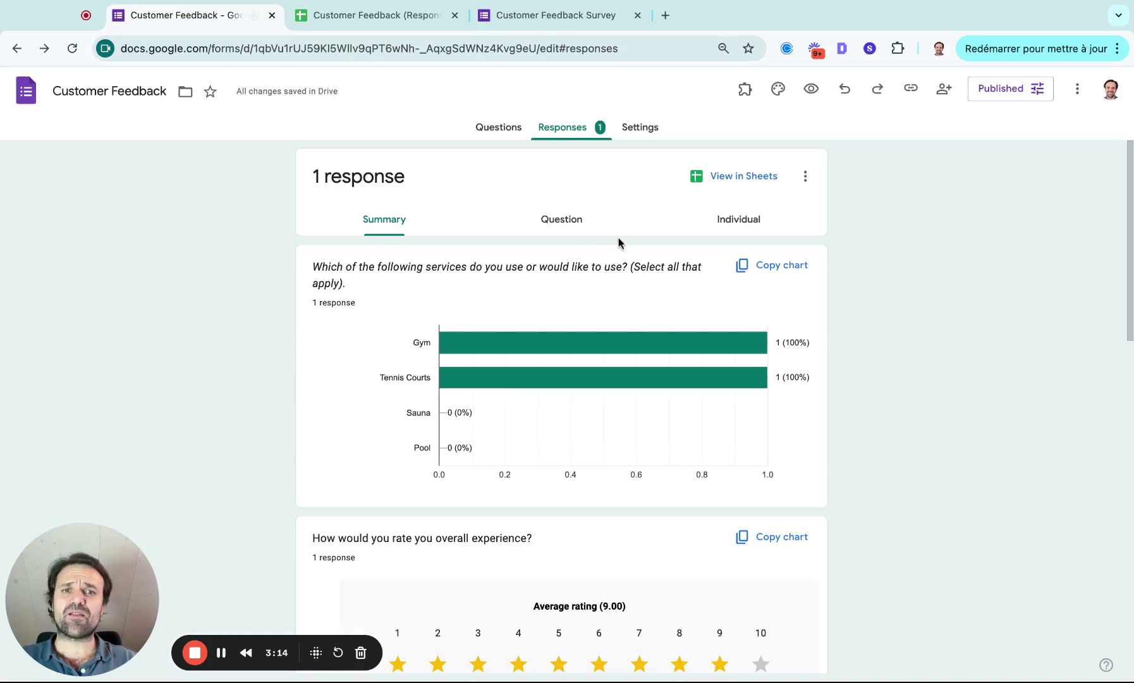
left_click(572, 227)
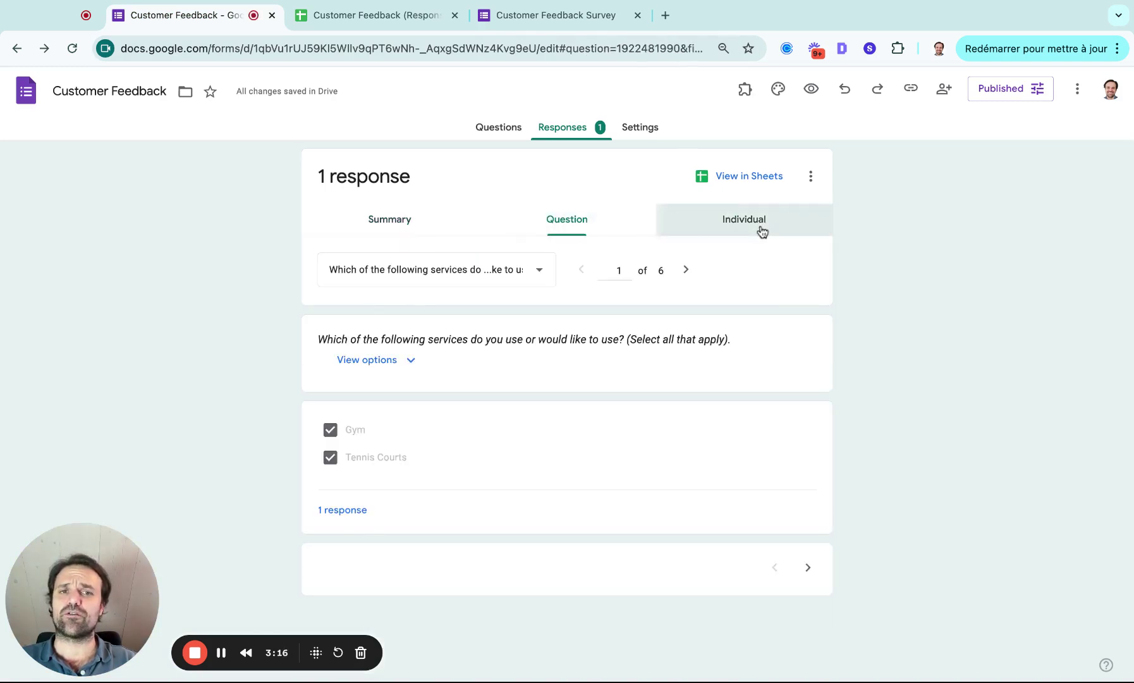
left_click(762, 232)
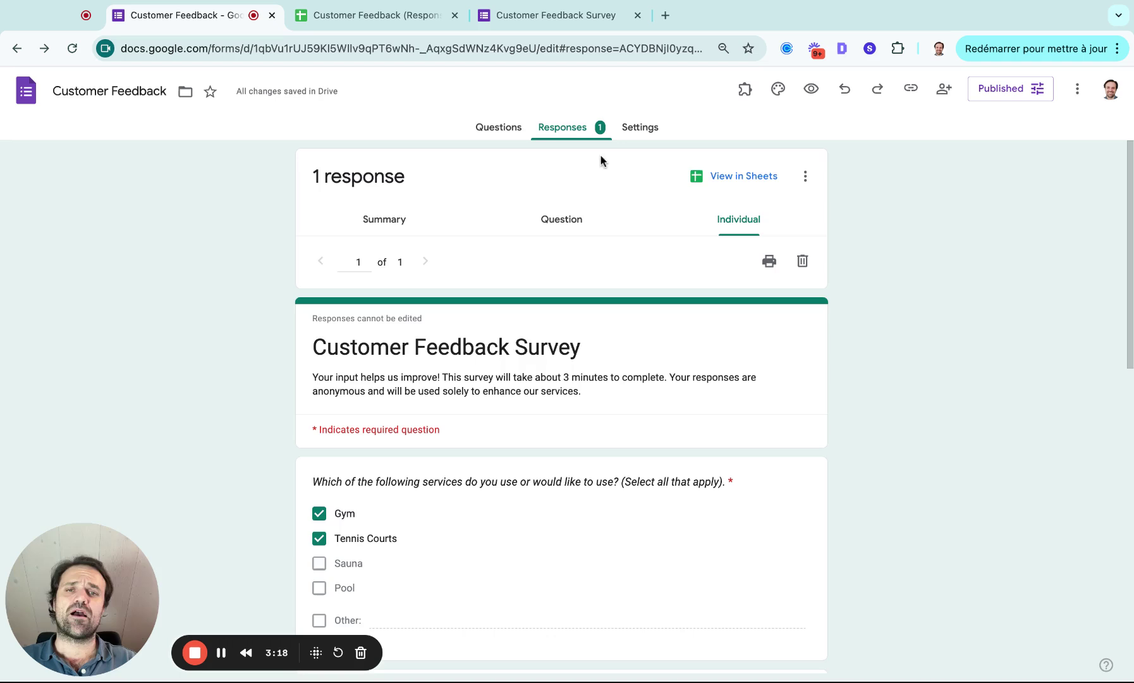
Step: In Settings > Responses, turn off response editing and limit respondents to 1 response
left_click(643, 130)
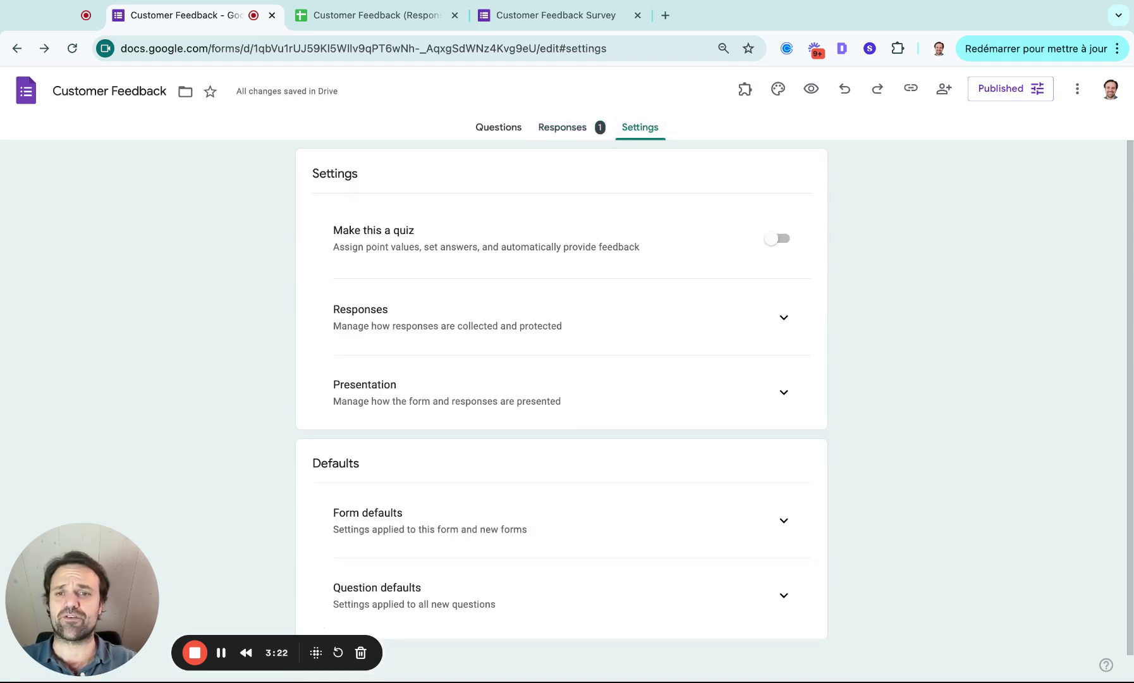
left_click(783, 322)
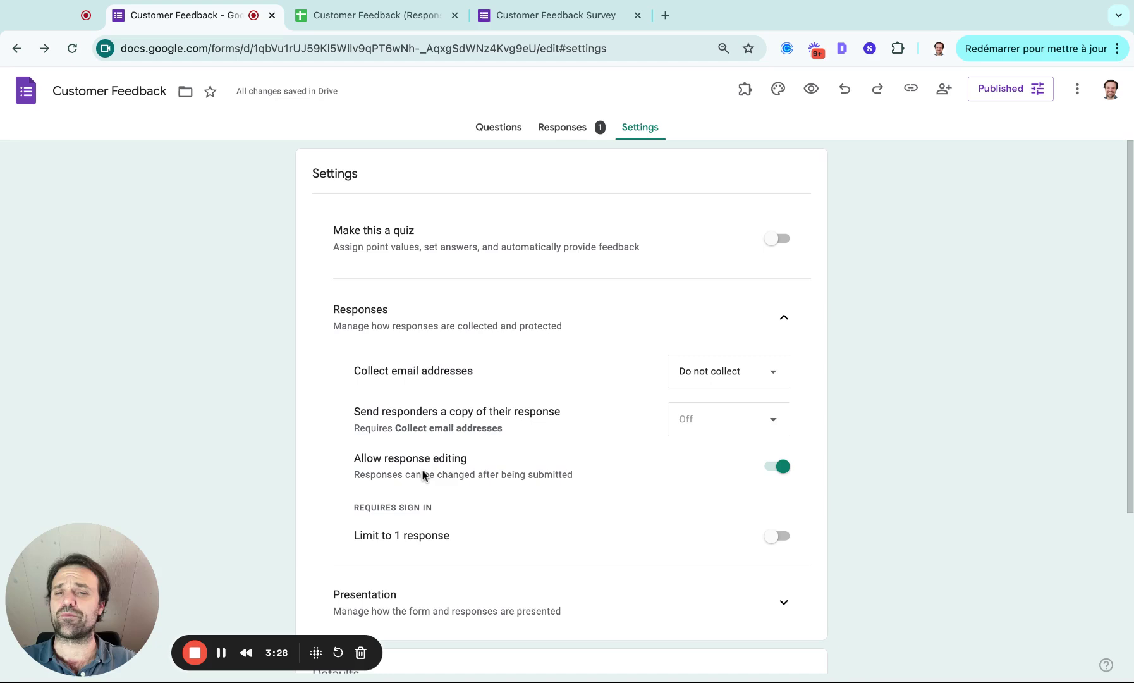
left_click(778, 474)
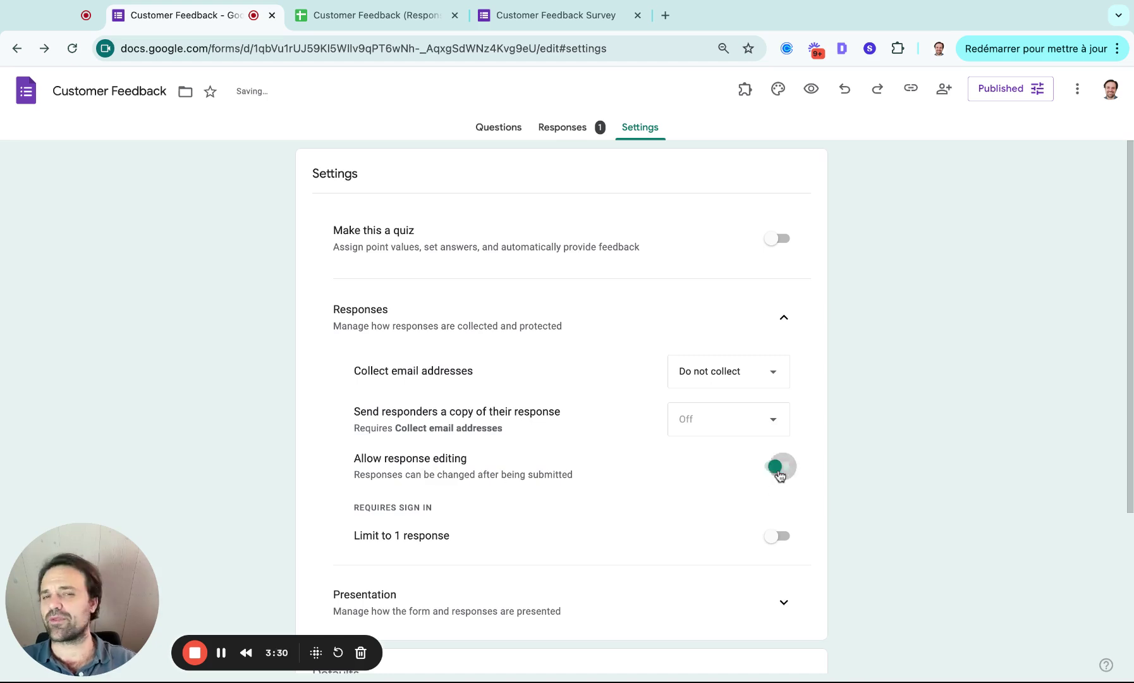
left_click(783, 537)
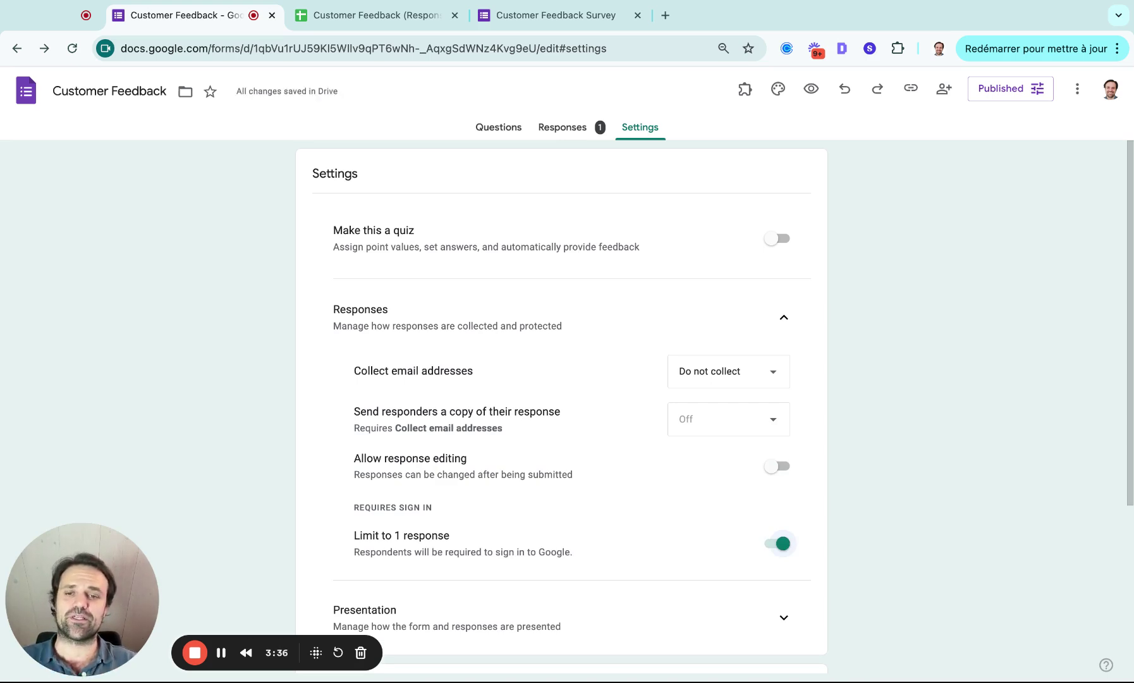
Step: Turn on Show progress bar under Presentation settings and look over the remaining options
scroll(779, 513, "down", 3)
left_click(785, 412)
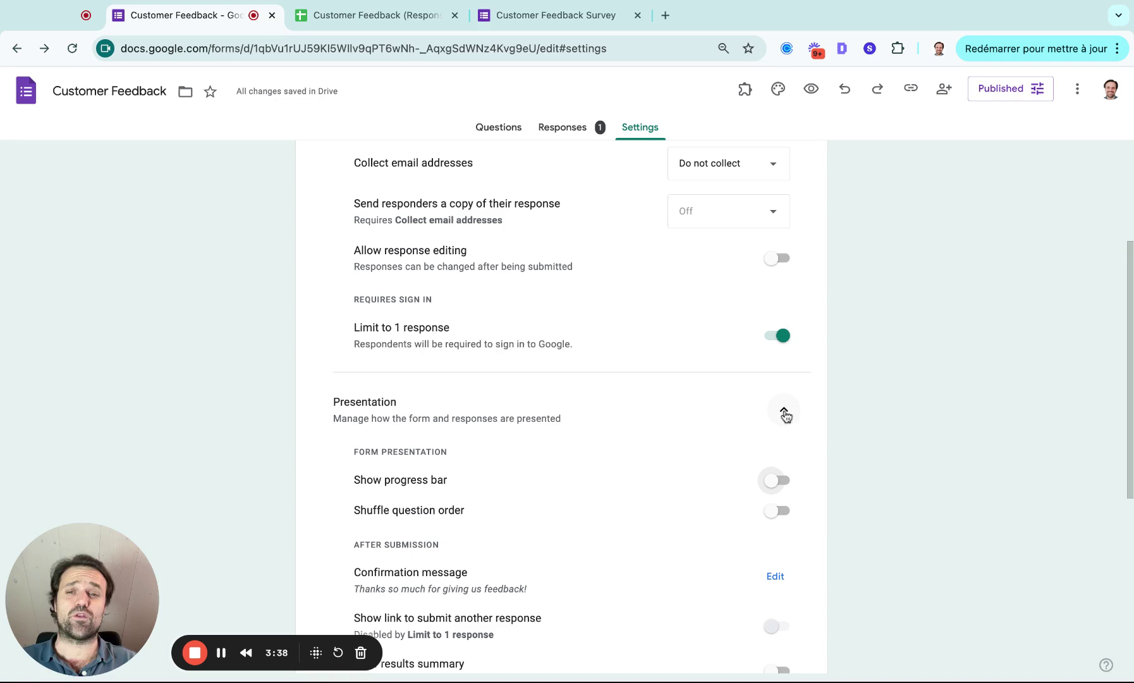
left_click(779, 482)
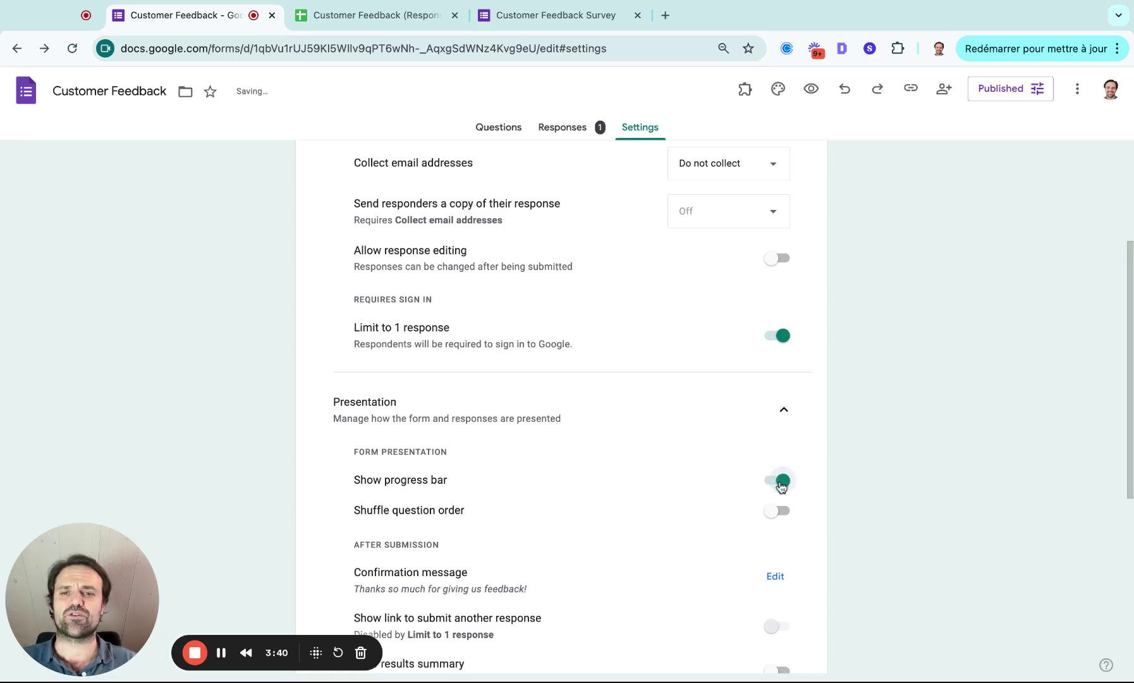
scroll(781, 485, "down", 4)
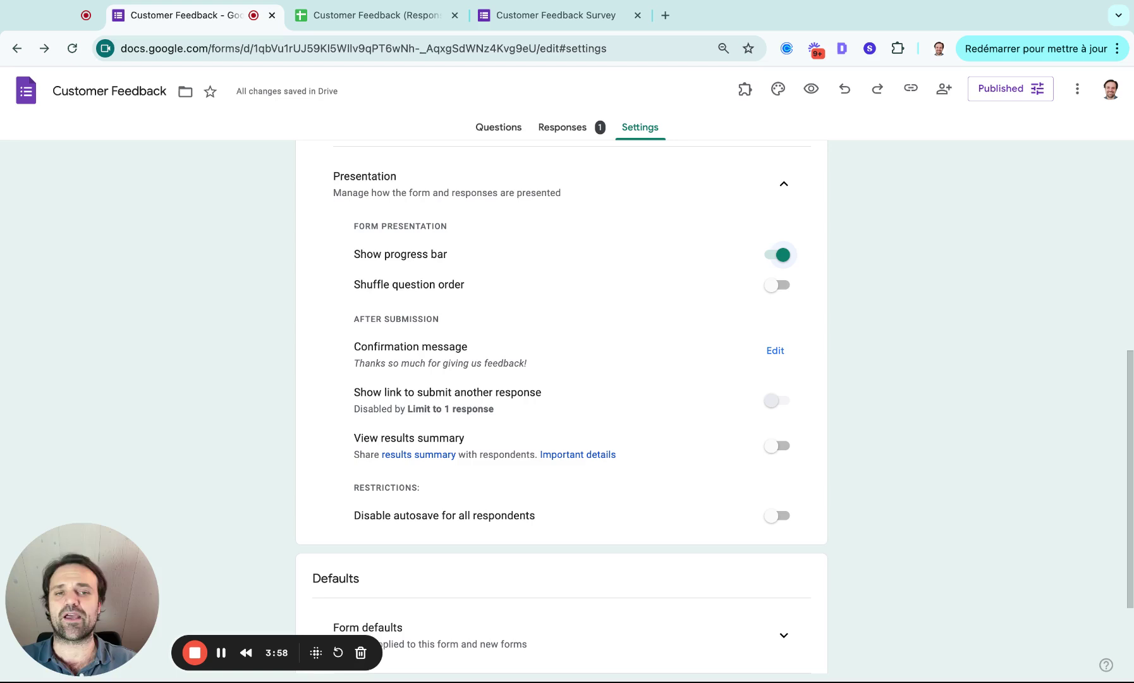
scroll(561, 405, "down", 1)
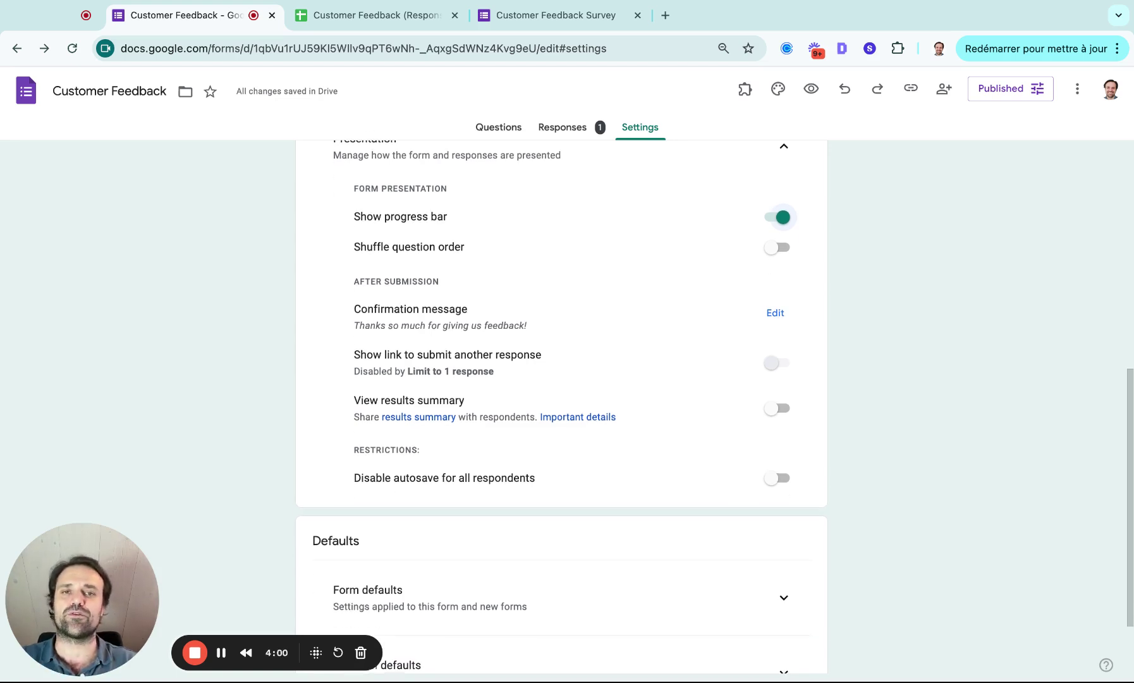
scroll(561, 405, "up", 7)
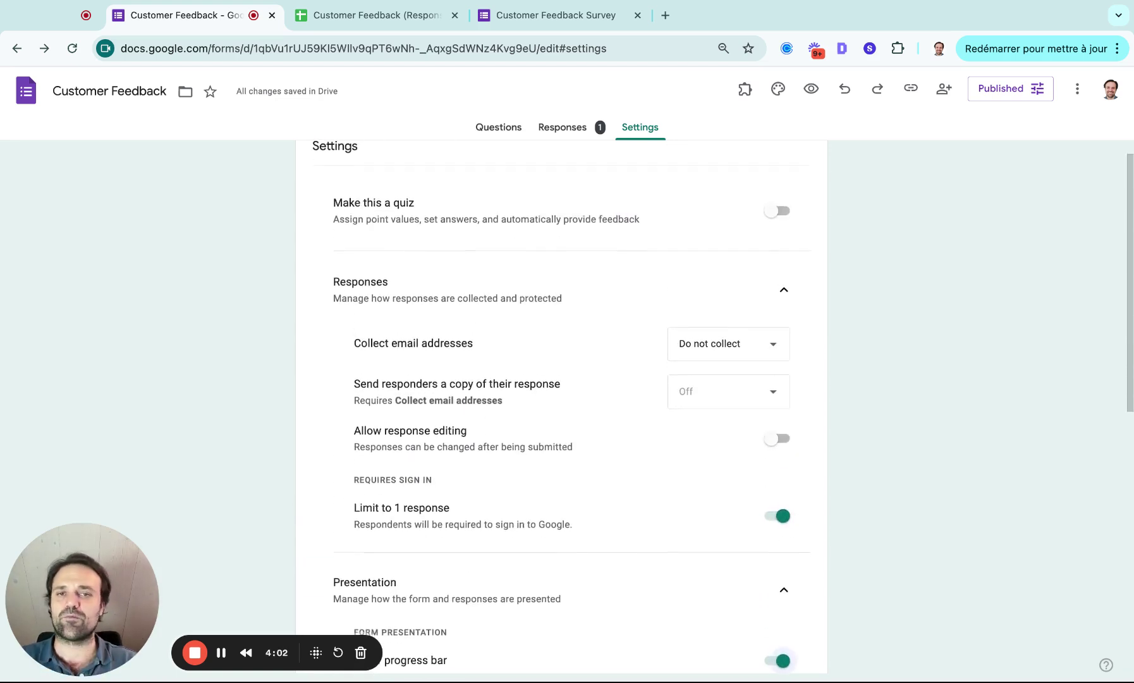